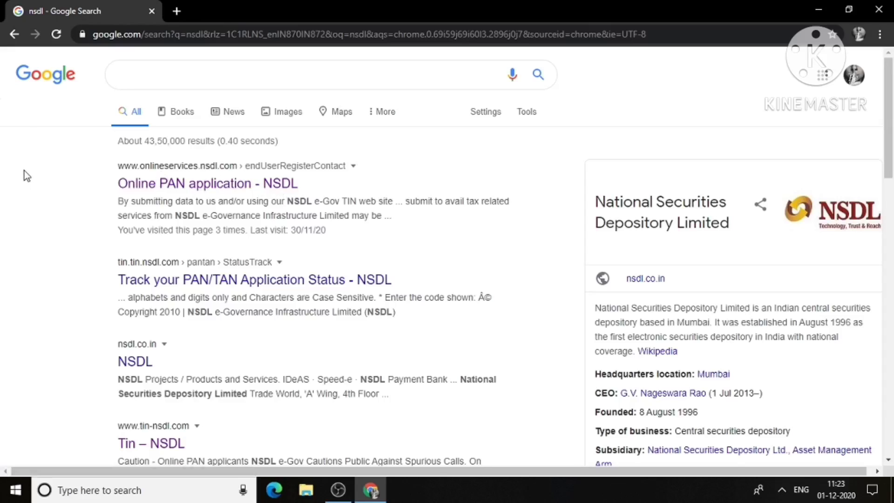
Step: Search for 'nsdl' and open the 'Online PAN application - NSDL' result
click(193, 73)
text(nsdl)
key(BackSpace)
key(BackSpace)
key(BackSpace)
key(BackSpace)
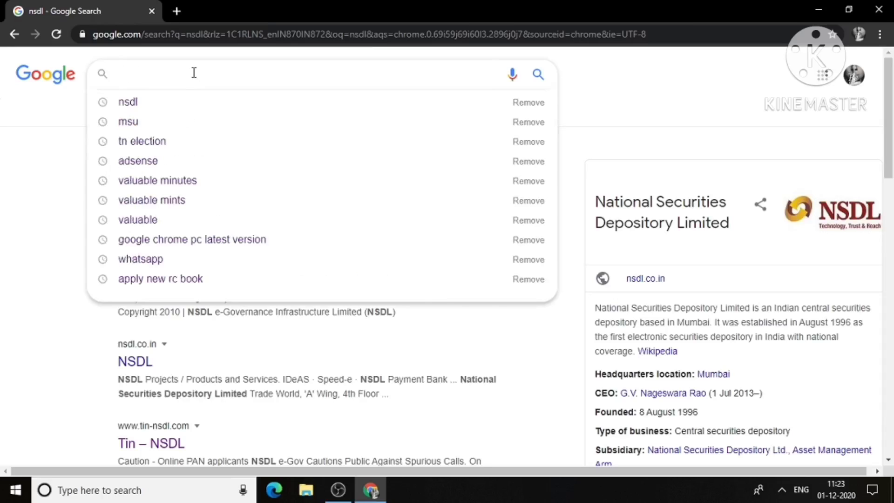
click(434, 355)
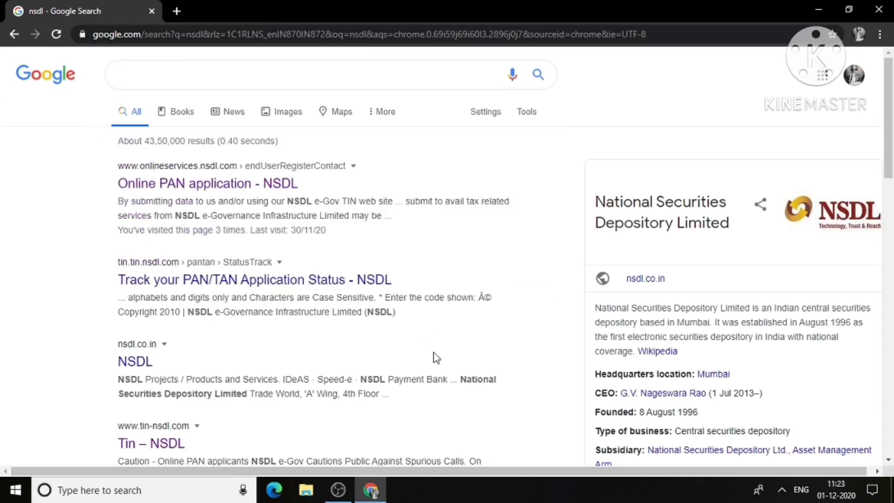
click(255, 188)
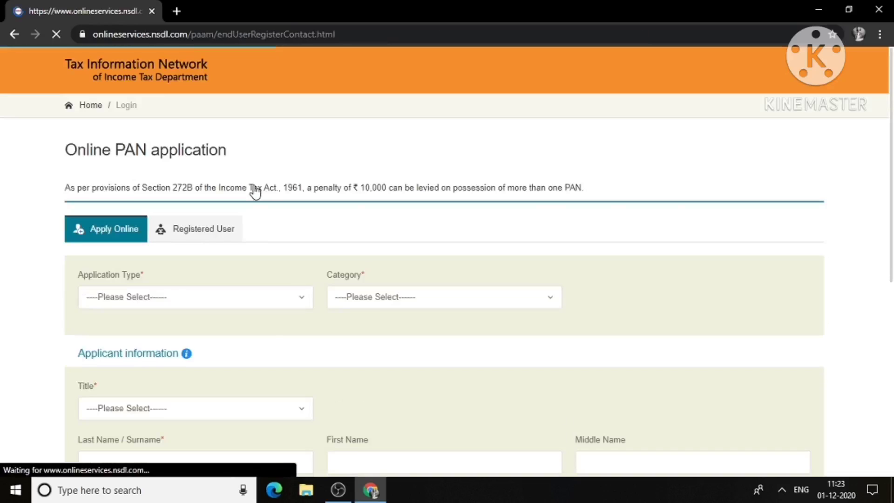
Step: Choose 'Changes or Correction in existing PAN Data' as application type and INDIVIDUAL as category
click(235, 294)
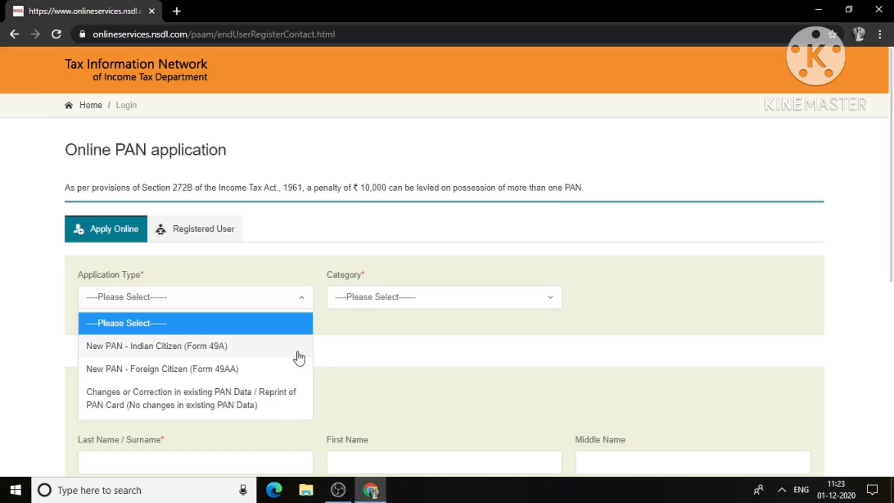
click(290, 403)
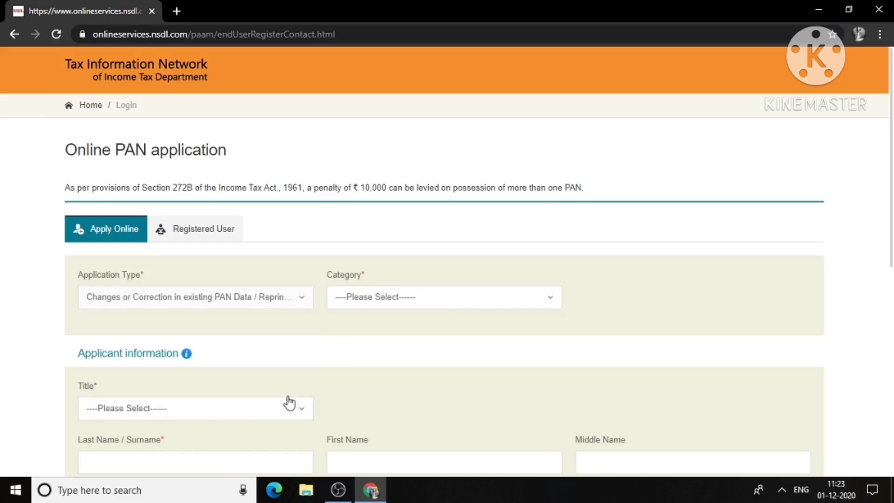
click(464, 303)
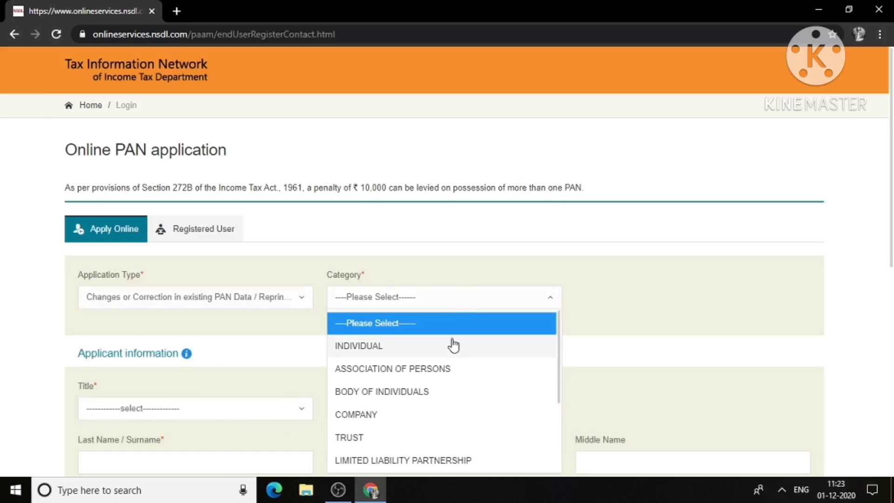
click(453, 346)
click(449, 301)
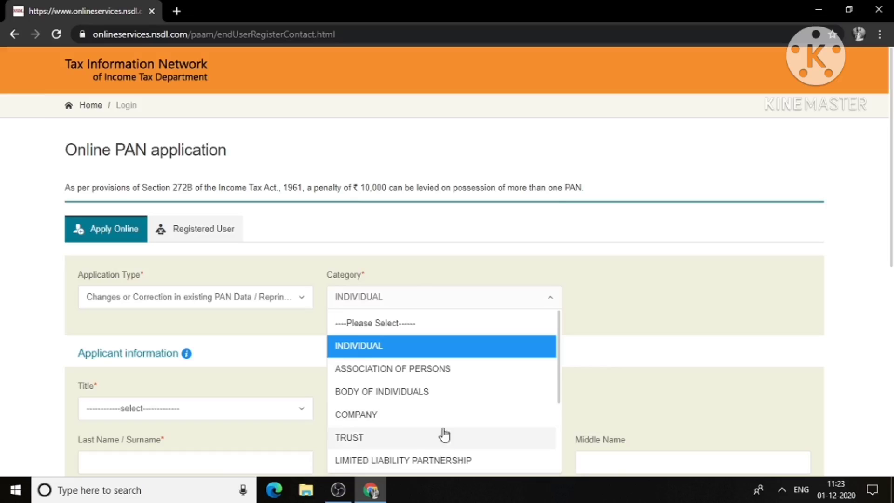
click(443, 347)
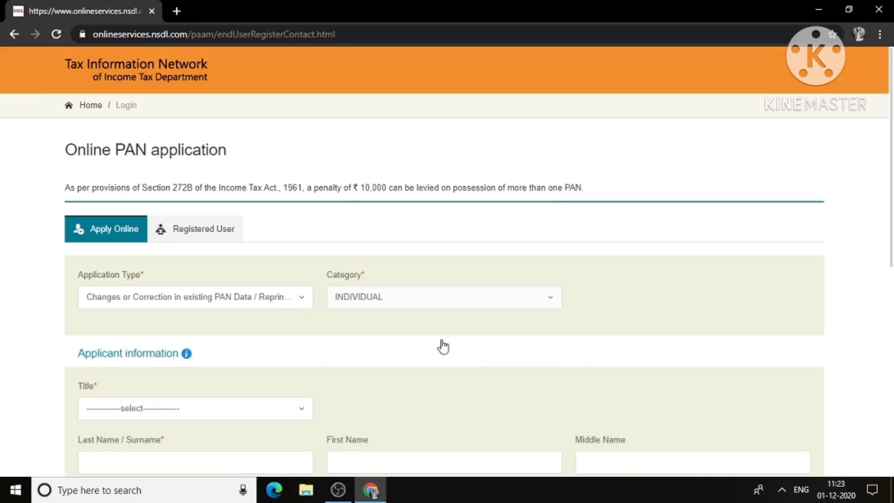
Step: Select title Shri and enter the applicant's surname, first name and date of birth
click(117, 410)
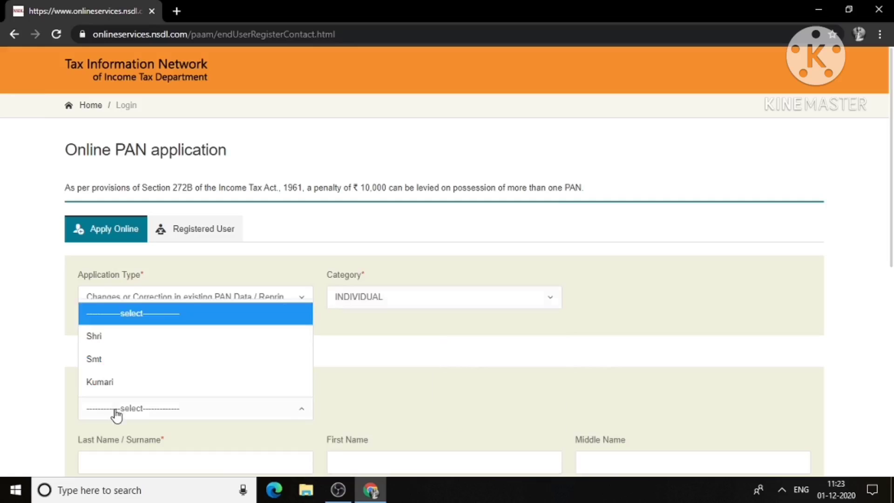
click(159, 344)
scroll(827, 425, down, 2)
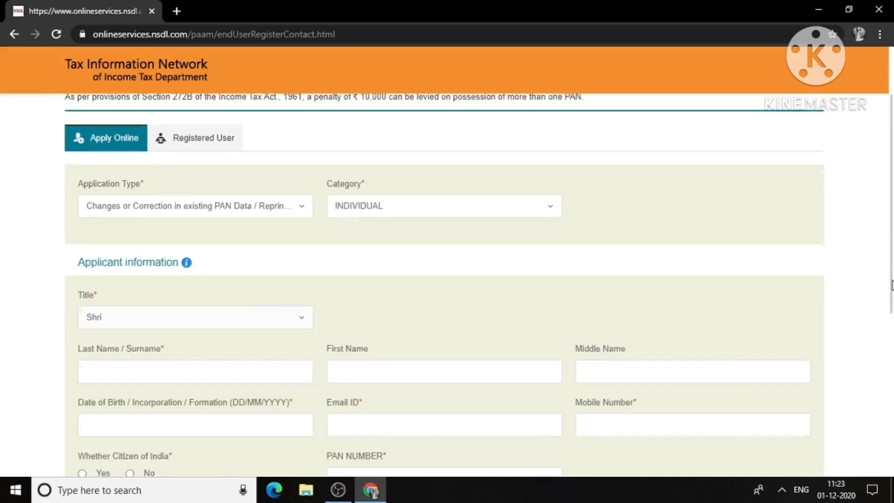
click(138, 376)
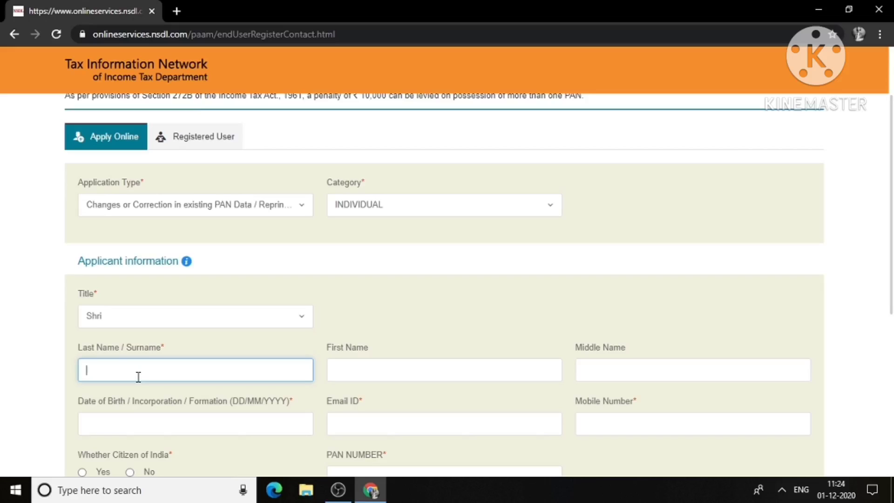
click(344, 371)
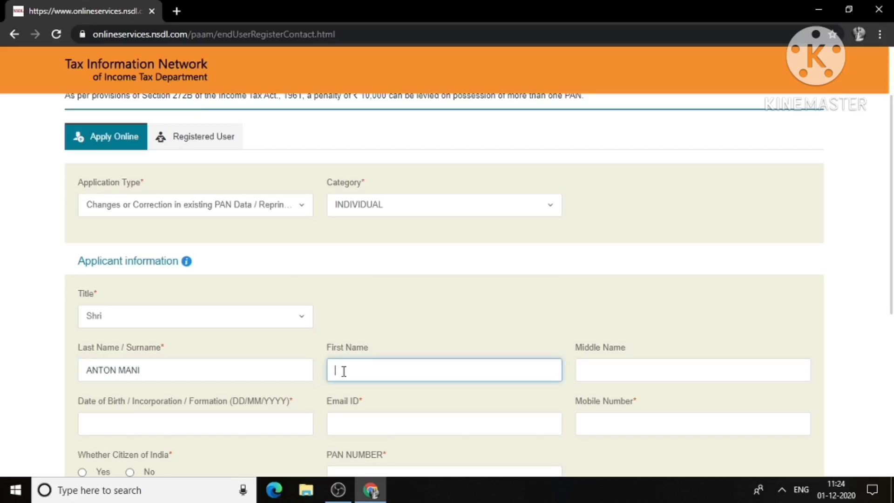
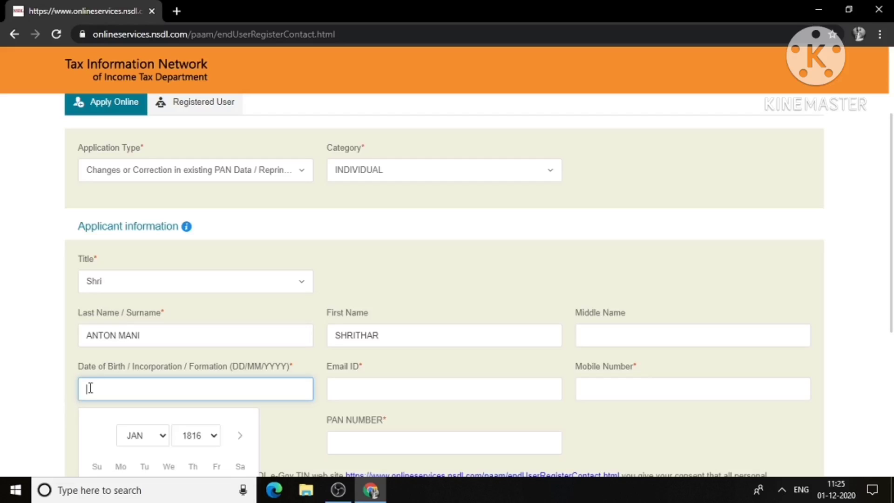
Step: Enter the applicant's e-mail address and mobile number
click(343, 379)
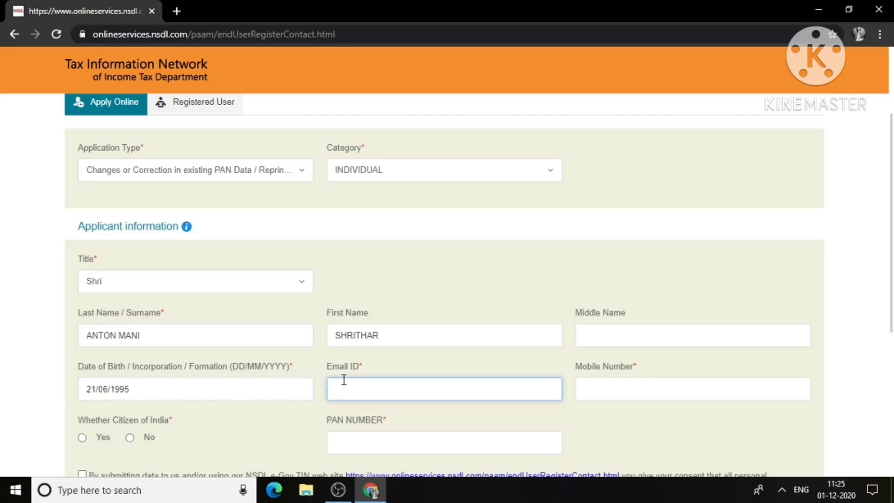
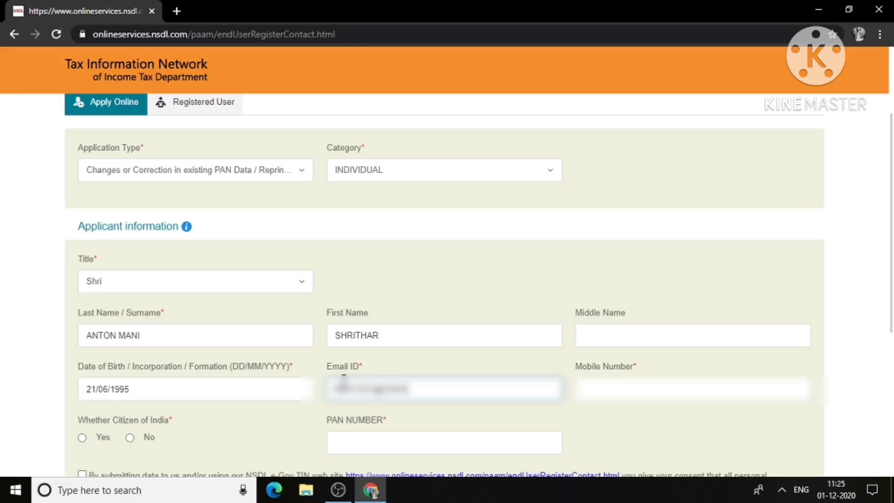
click(674, 389)
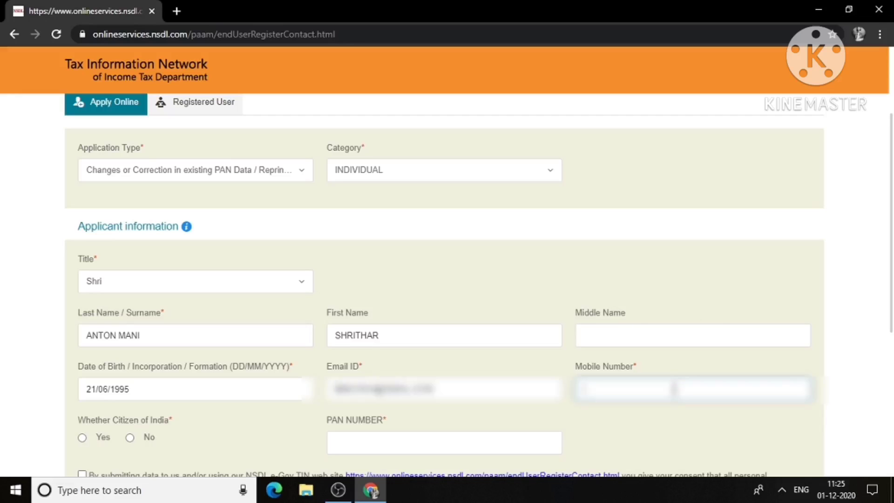
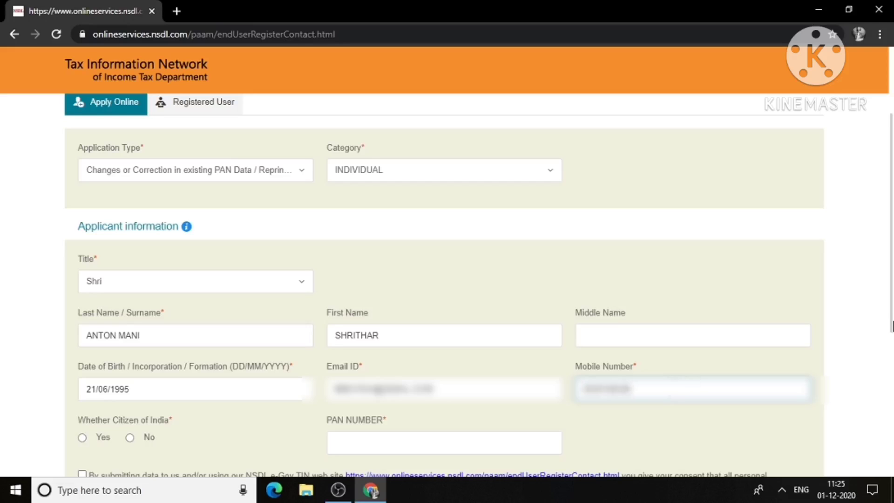
Step: Mark the applicant as a citizen of India (Yes) and begin entering the PAN number
scroll(891, 342, down, 1)
scroll(892, 342, down, 1)
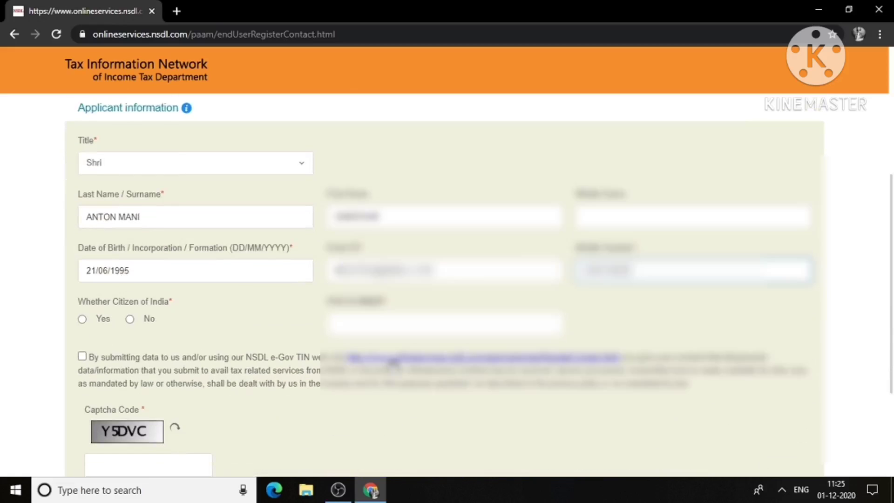
click(374, 321)
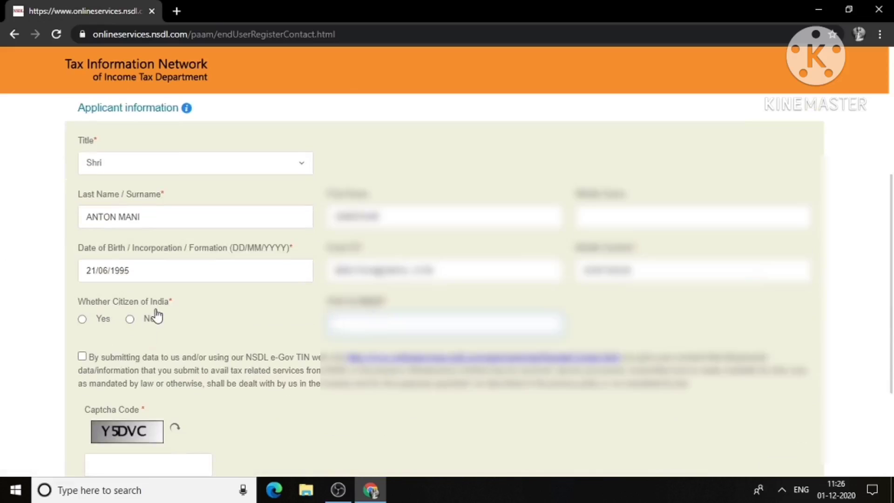
click(82, 322)
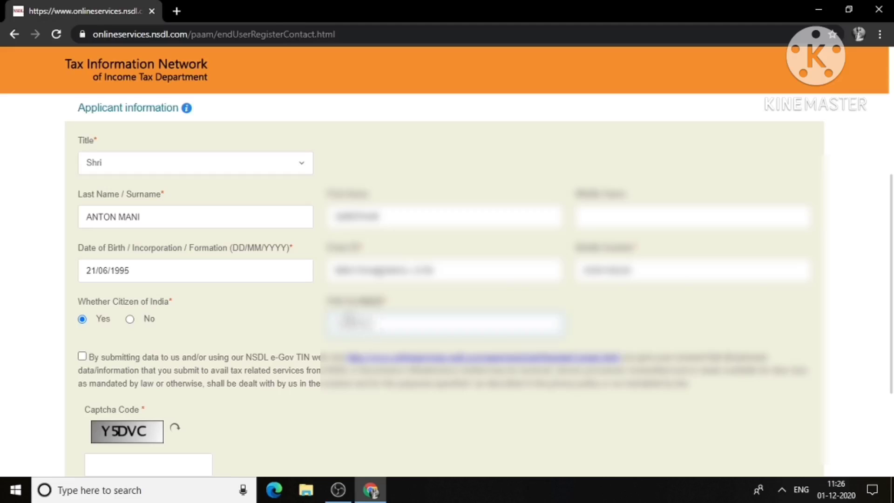
click(347, 315)
Step: Finish the PAN number, agree to the data consent, enter the captcha and submit the registration
text(L)
drag(892, 323, 891, 370)
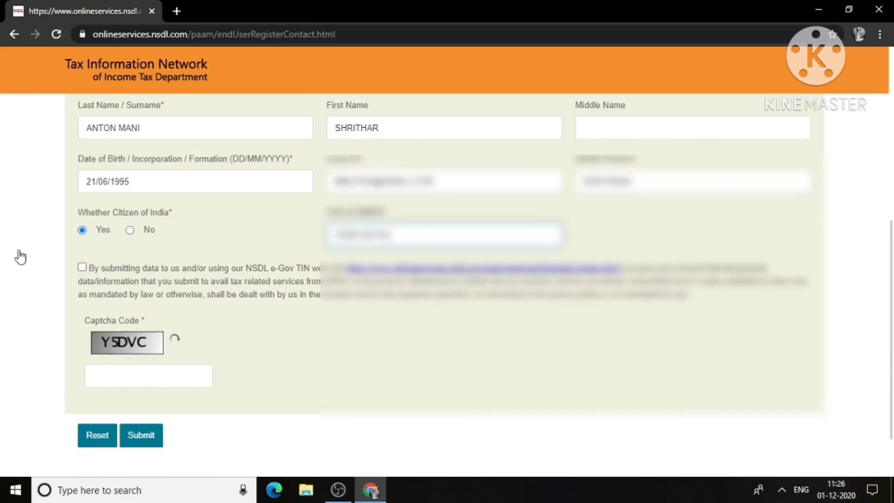
click(82, 268)
click(165, 379)
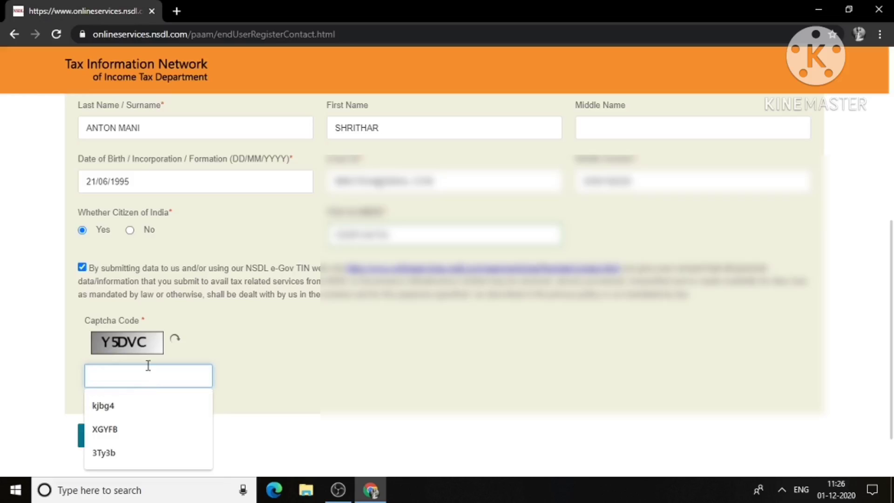
text(Y)
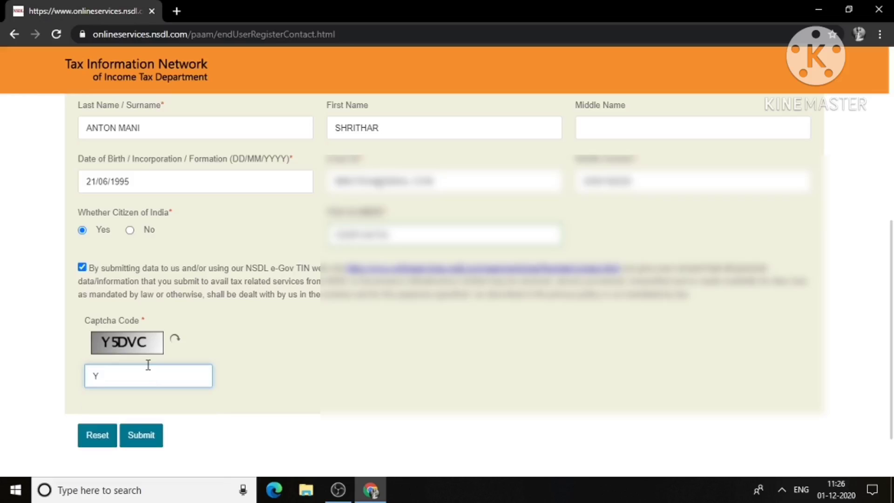
text(5DVC)
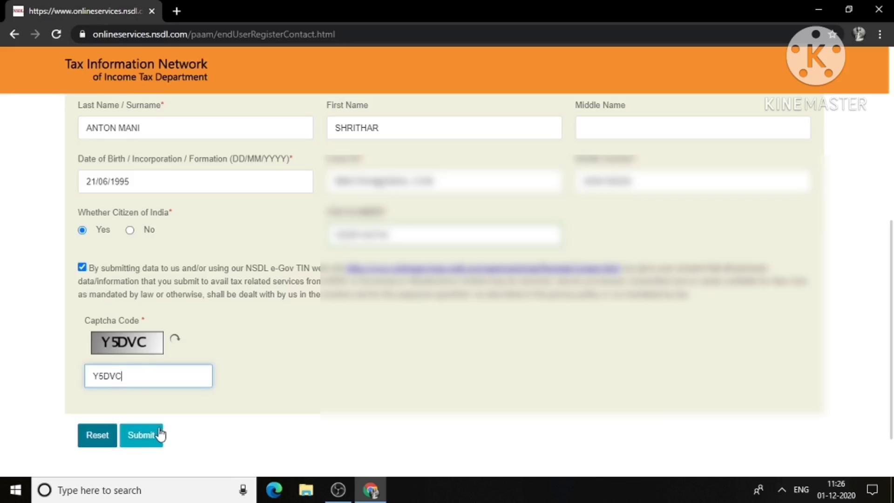
click(160, 434)
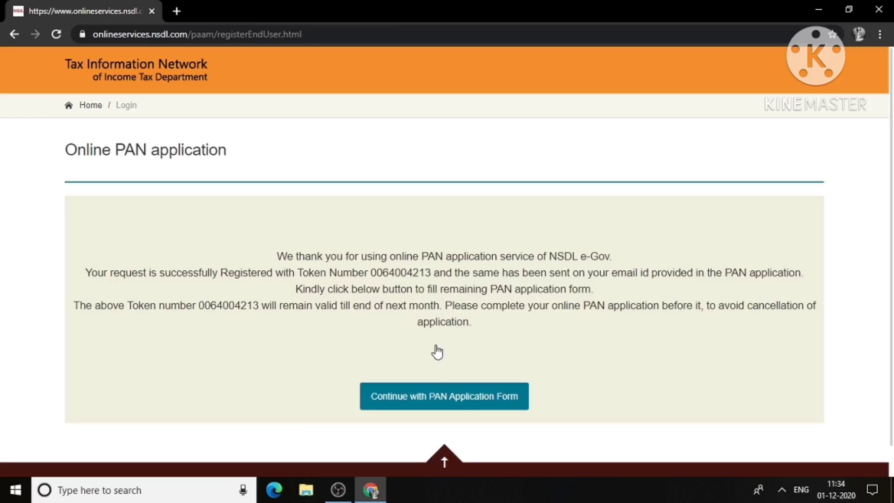
Step: Continue from the token confirmation to the full PAN application form
click(423, 398)
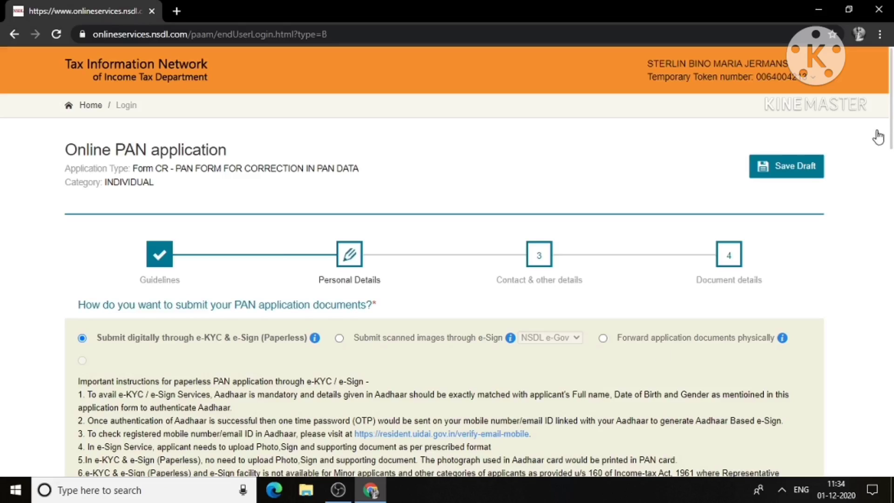
Step: Select 'Submit digitally through e-KYC & e-Sign (Paperless)' and keep Yes for a physical PAN card
scroll(882, 133, down, 2)
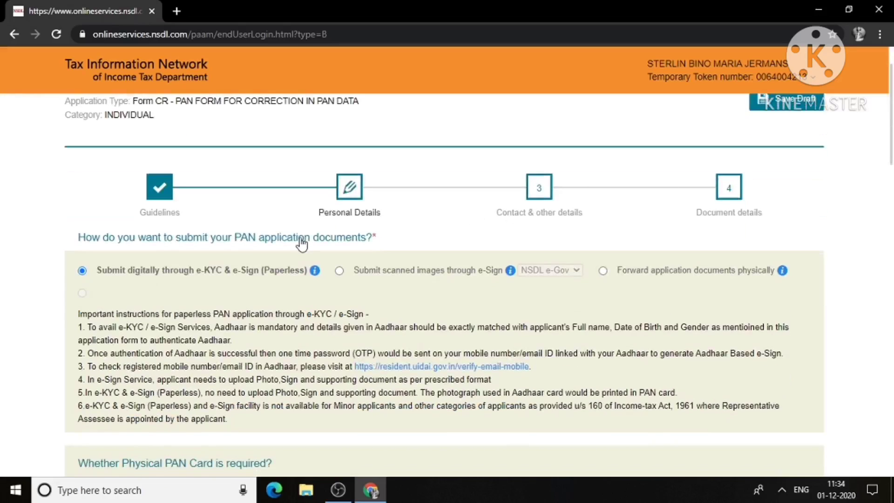
click(340, 271)
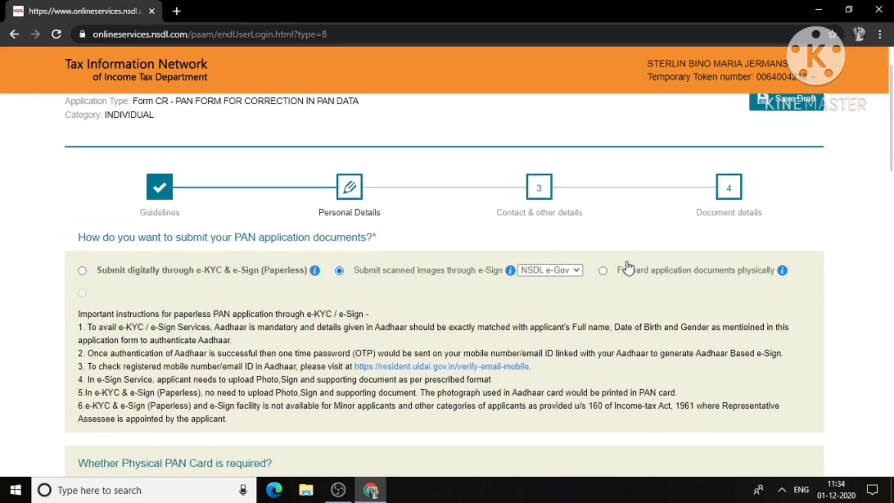
click(603, 271)
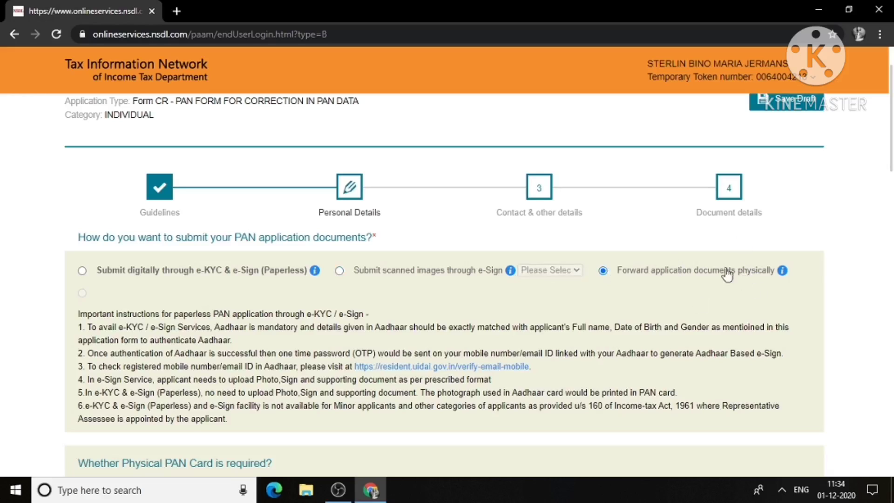
click(340, 272)
click(83, 276)
drag(891, 159, 891, 170)
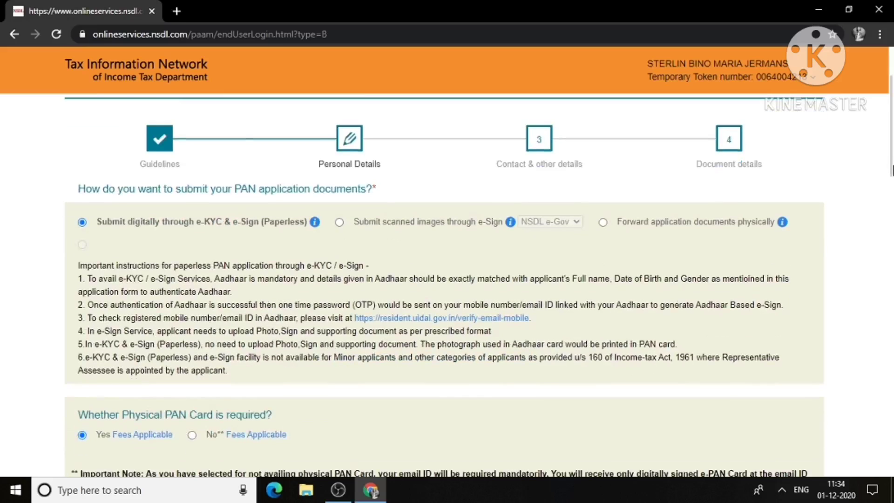
drag(891, 168, 892, 186)
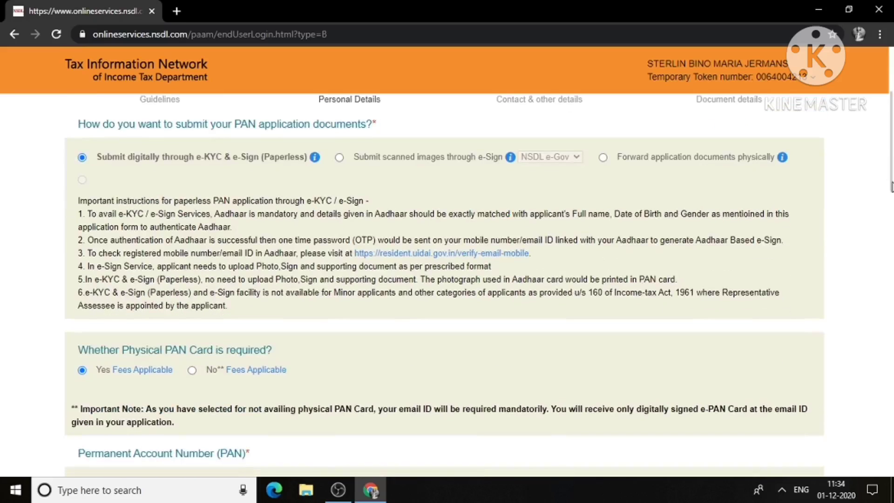
scroll(891, 186, up, 2)
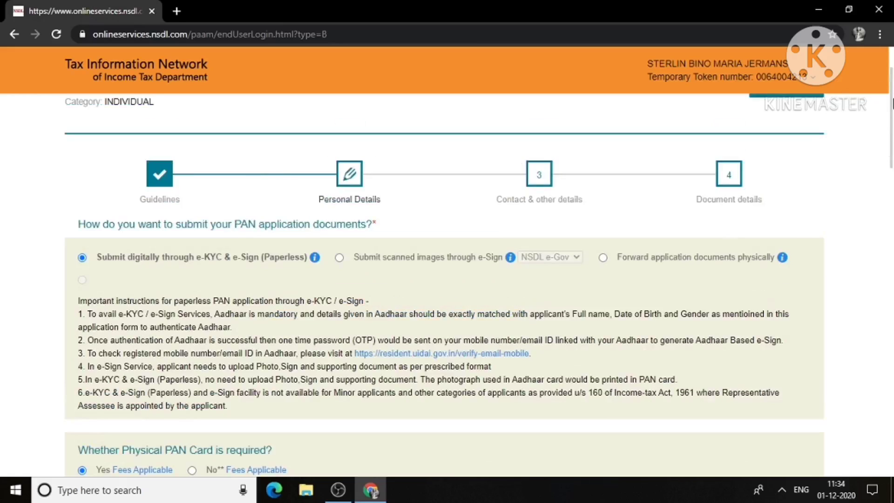
drag(892, 104, 891, 157)
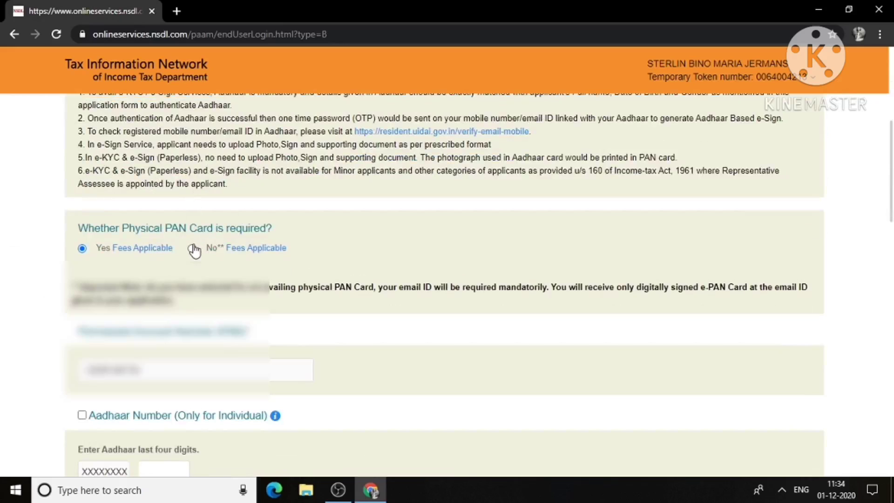
click(83, 249)
drag(891, 214, 892, 270)
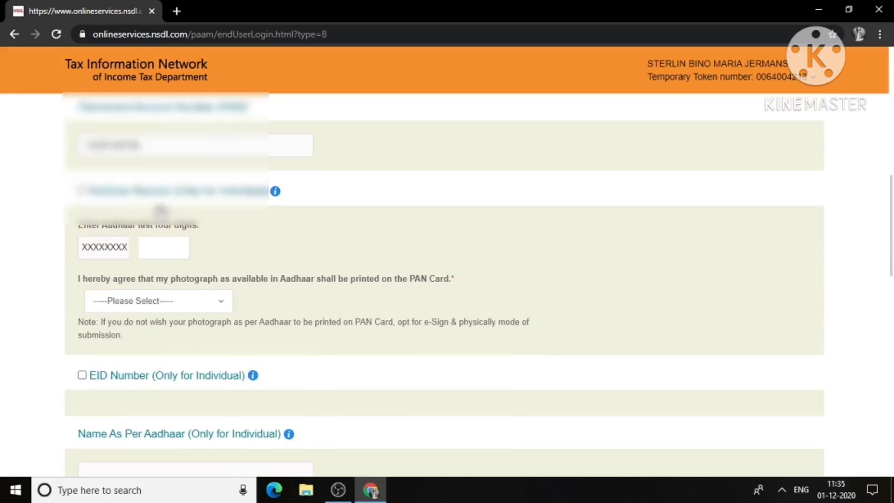
Step: Enter the Aadhaar's last four digits and set Aadhaar photograph printing consent to Yes
click(154, 244)
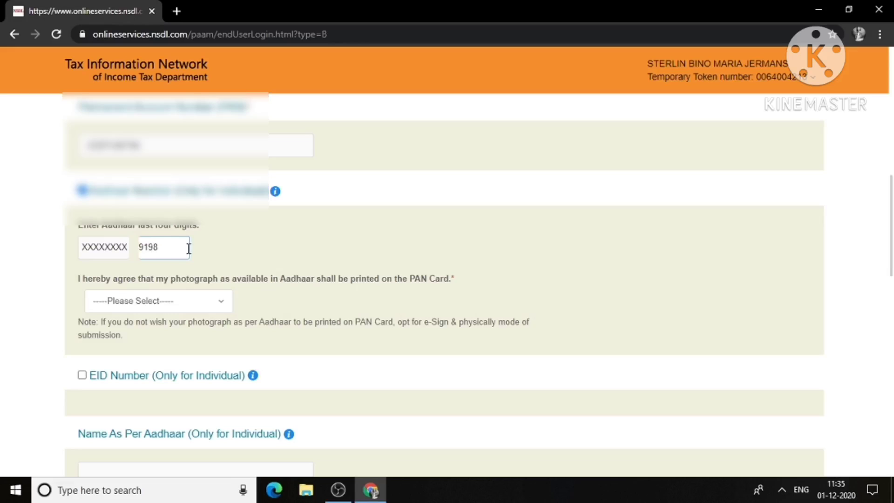
click(205, 301)
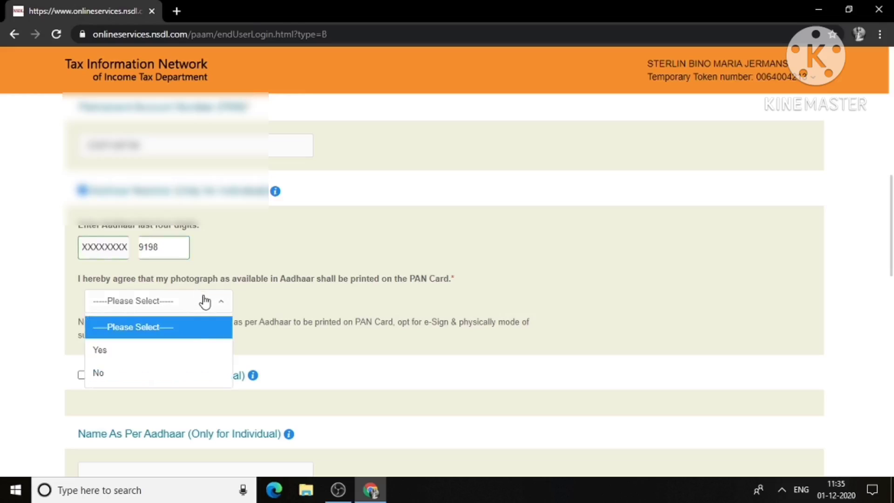
click(195, 350)
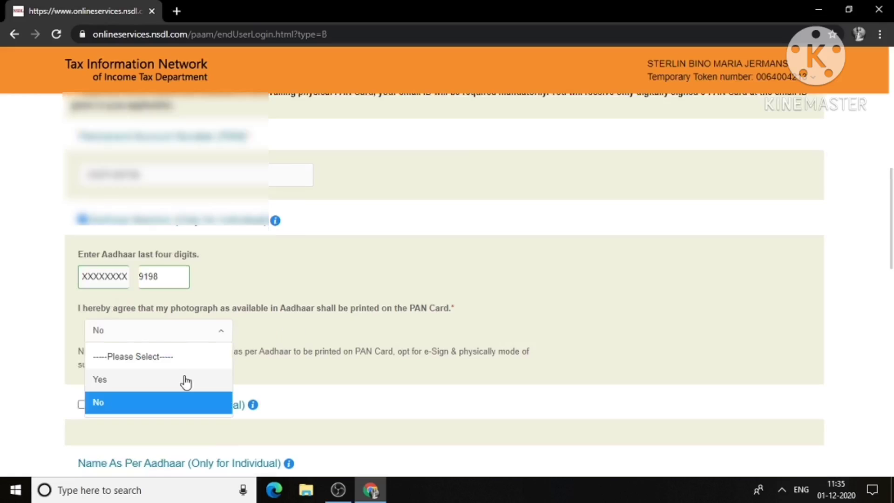
click(186, 378)
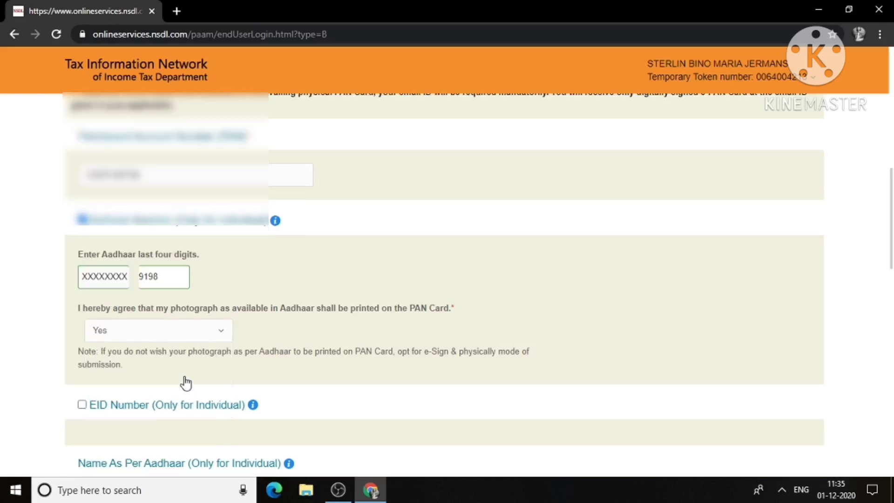
drag(891, 216, 891, 289)
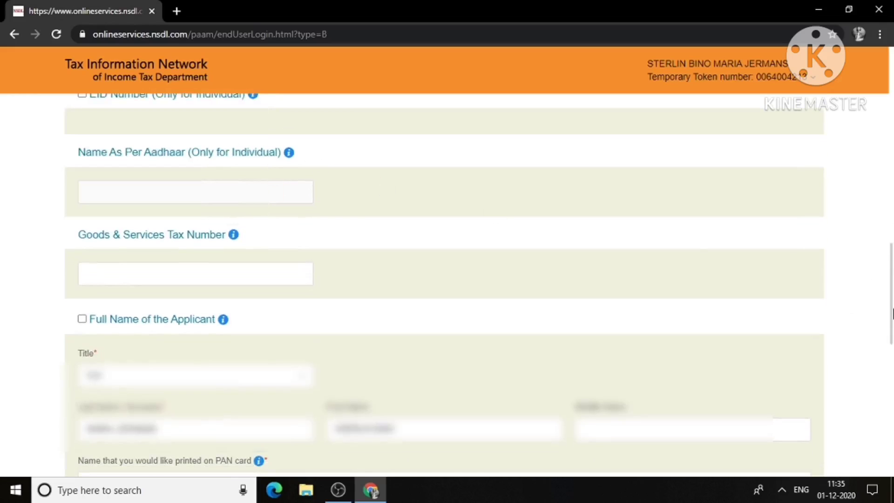
Step: Set the applicant's gender to Male
scroll(891, 313, down, 1)
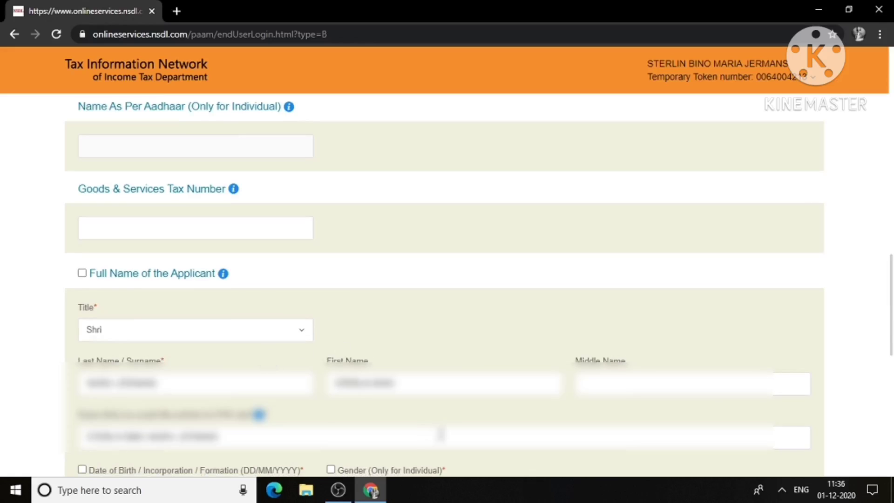
drag(890, 290, 890, 334)
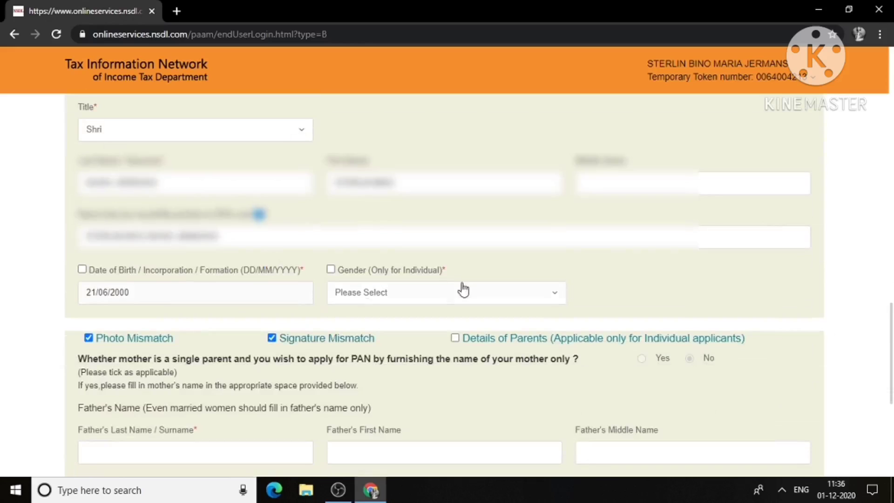
click(394, 296)
click(376, 344)
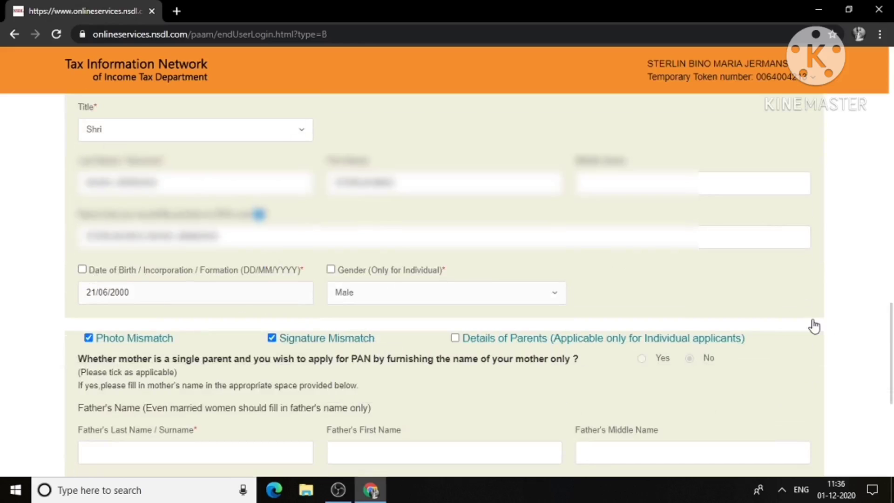
drag(891, 335, 891, 394)
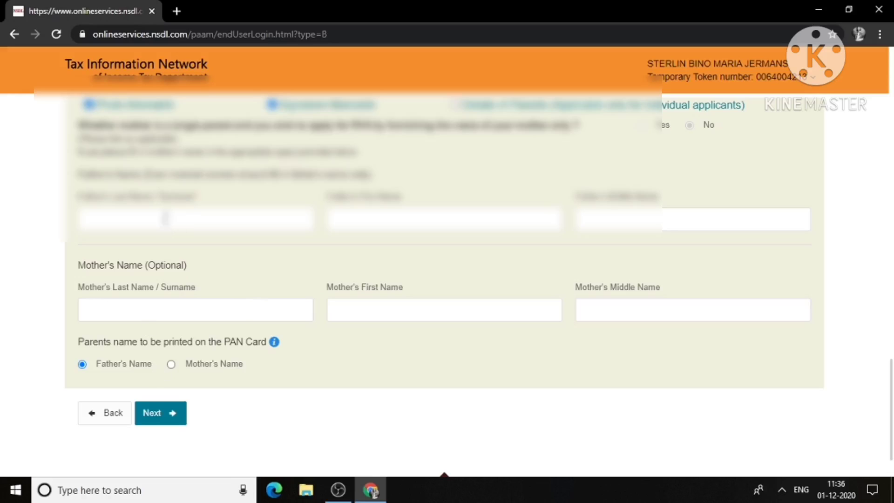
Step: Enter the father's surname and first name
click(149, 225)
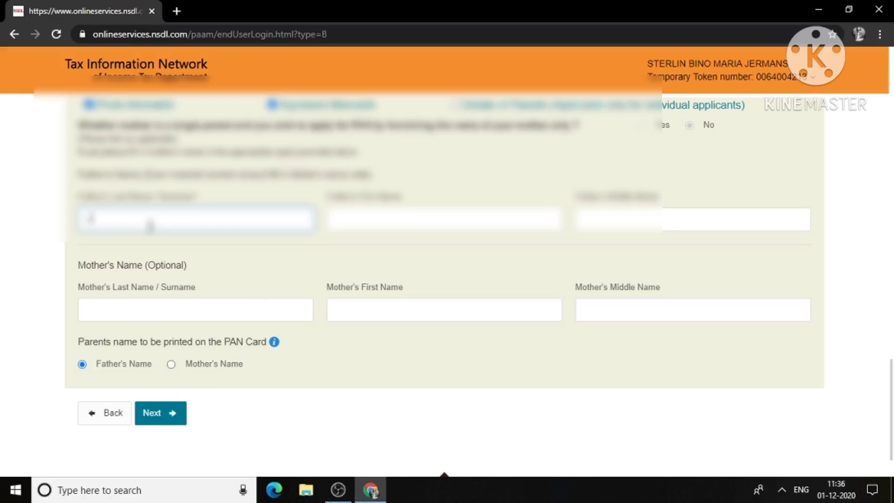
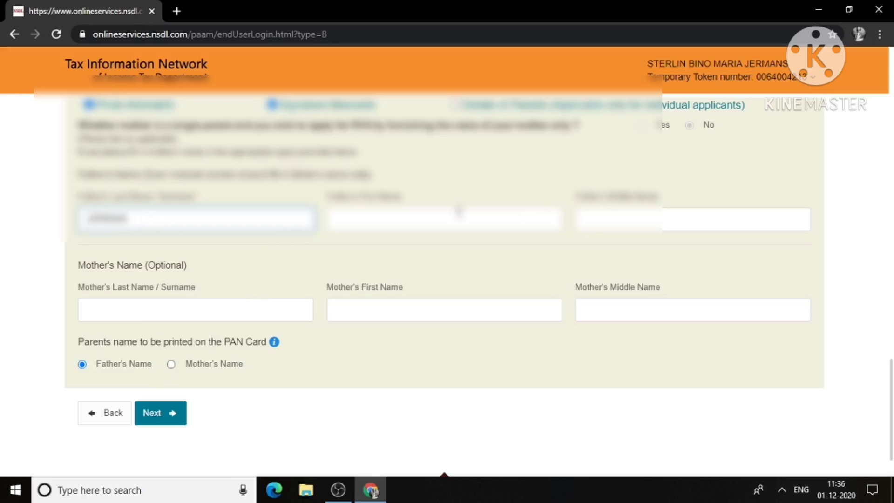
click(449, 225)
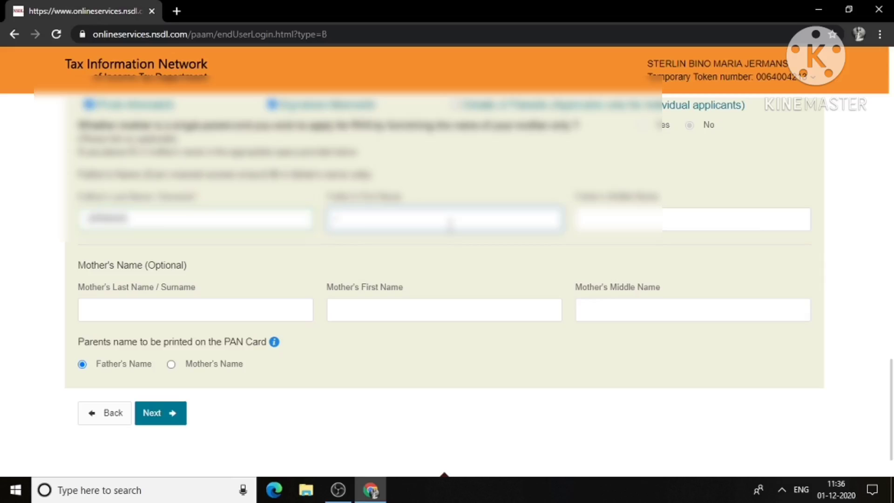
scroll(449, 226, up, 1)
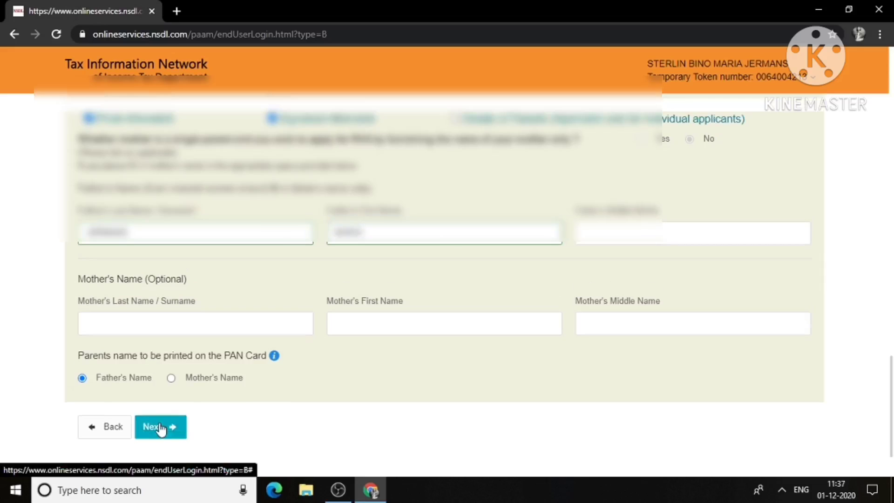
Step: Move from Personal Details to the contact and other details step
click(172, 427)
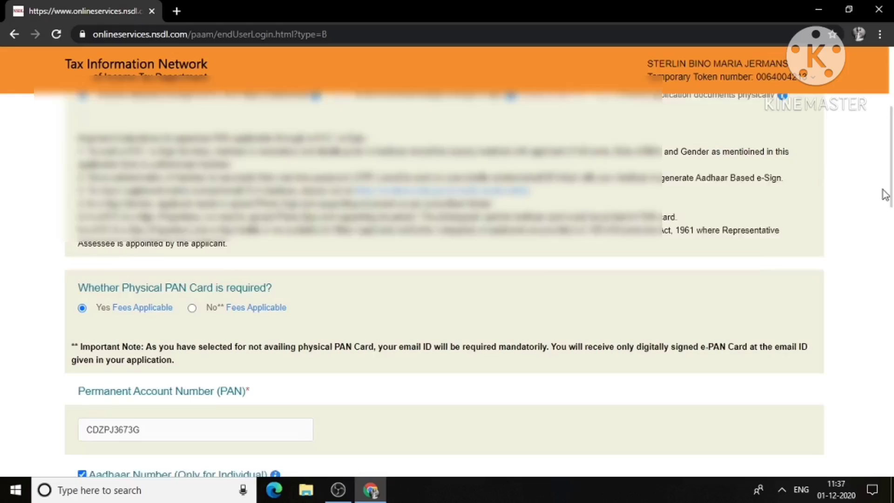
drag(885, 194, 887, 313)
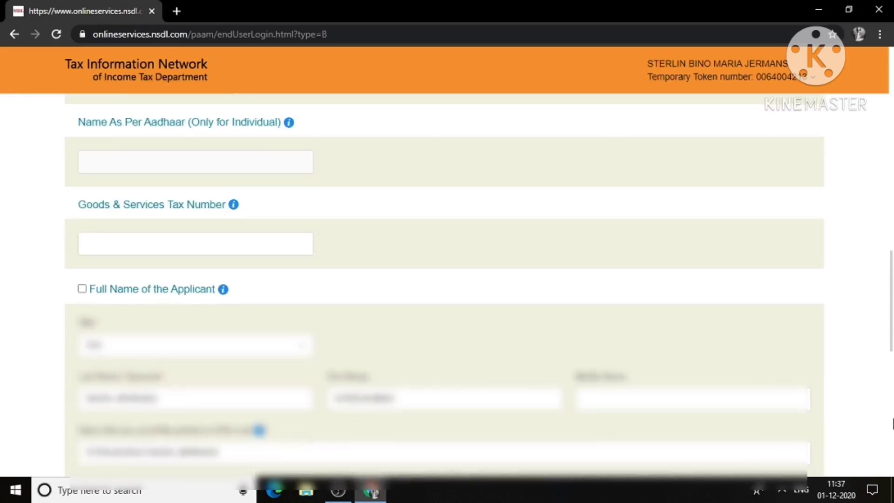
click(892, 422)
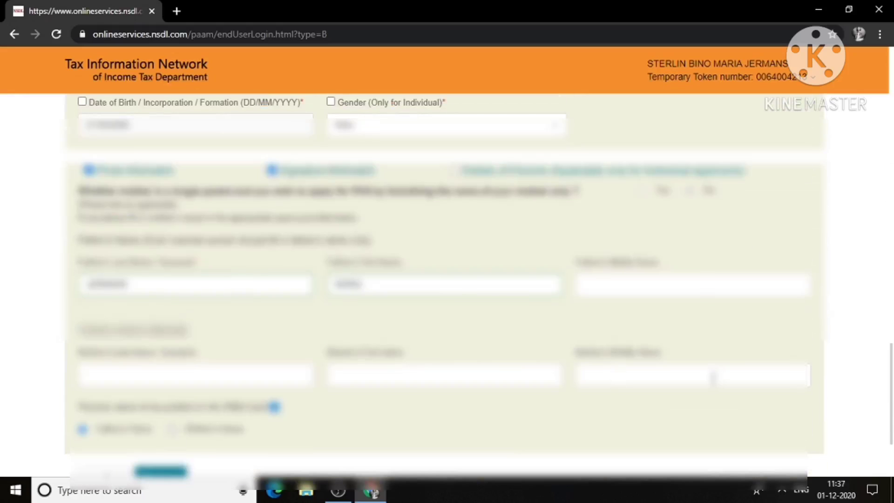
scroll(326, 326, down, 3)
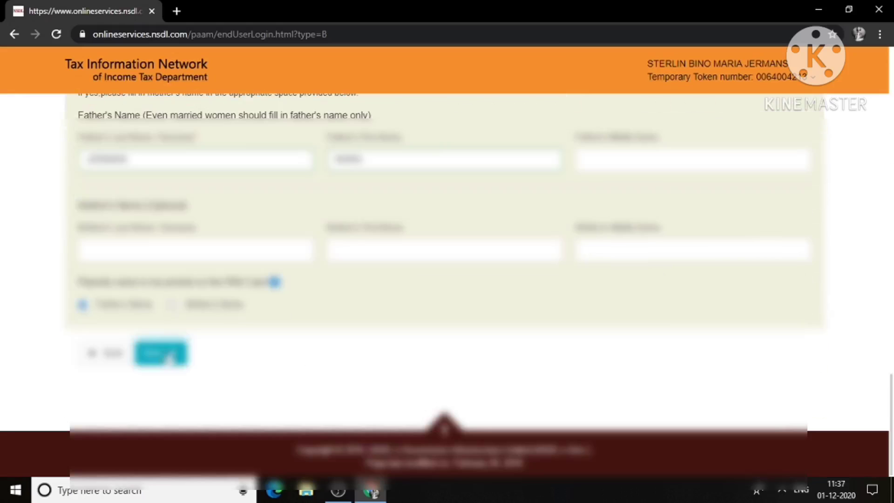
click(166, 354)
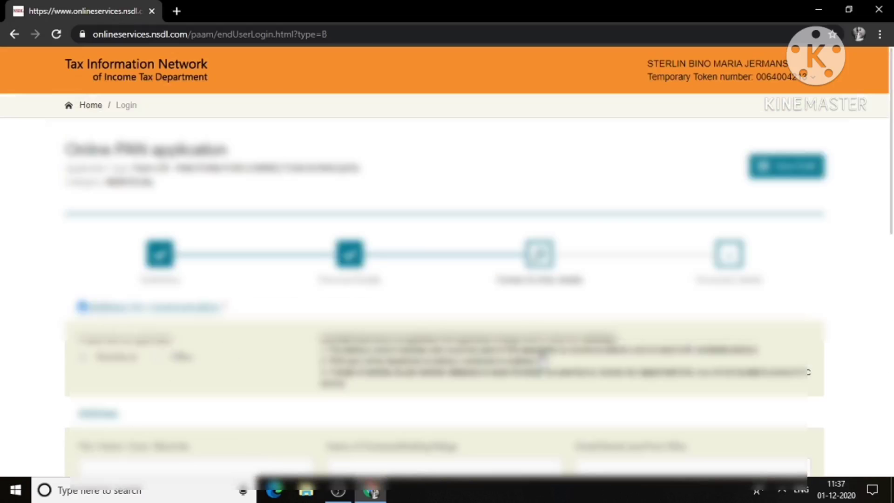
Step: Set the country code to INDIA (91)
drag(892, 130, 892, 231)
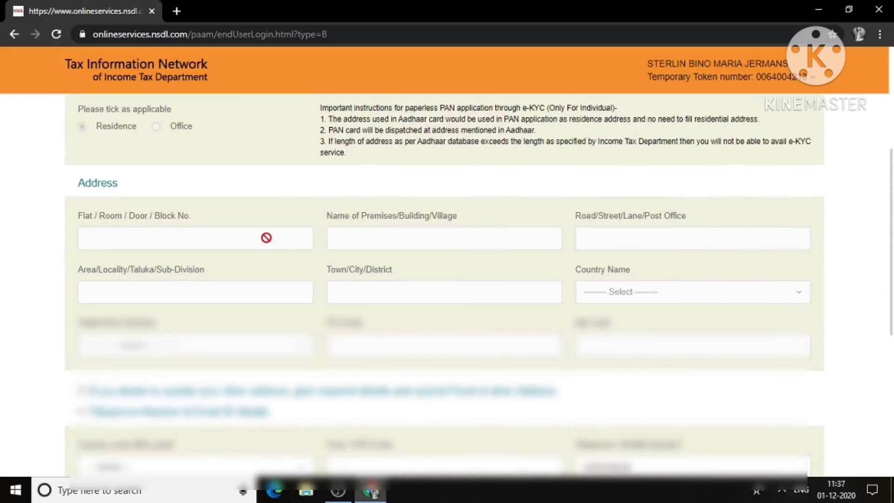
drag(893, 287, 892, 402)
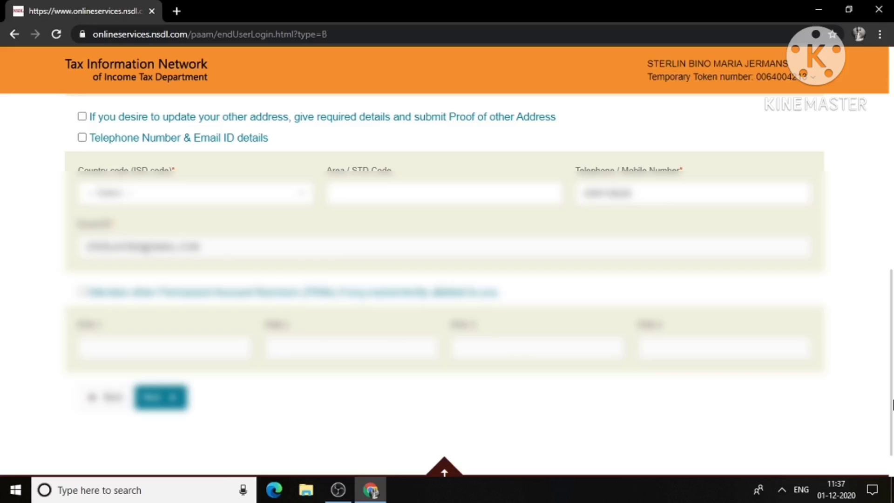
click(264, 204)
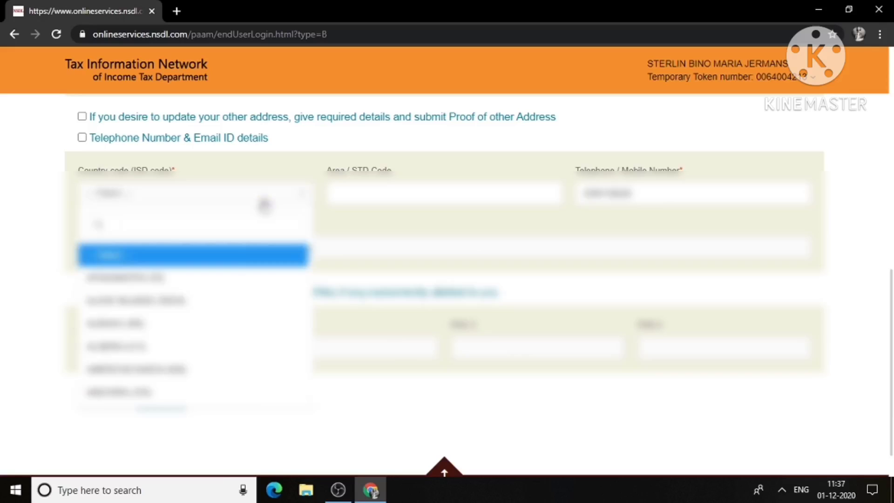
click(361, 234)
Step: Toggle the Telephone Number & Email ID option and continue to the document details step
drag(890, 310, 889, 242)
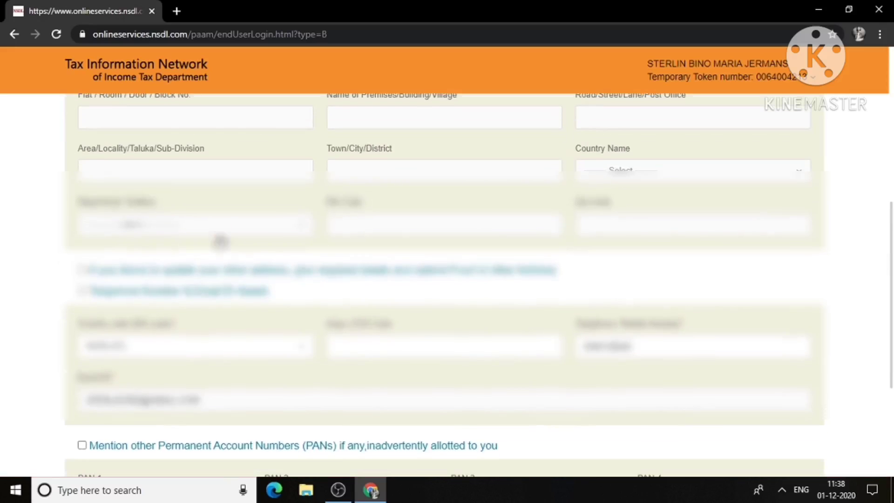
click(82, 290)
click(84, 293)
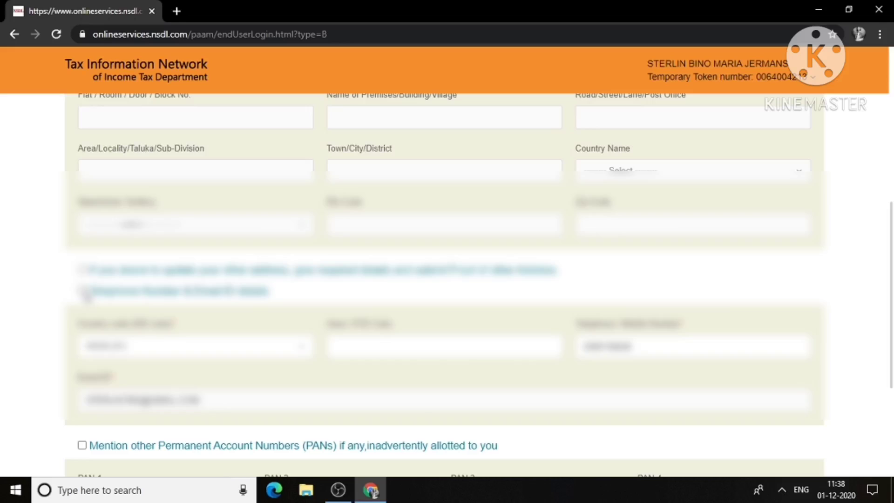
click(84, 292)
click(84, 292)
drag(891, 383, 892, 389)
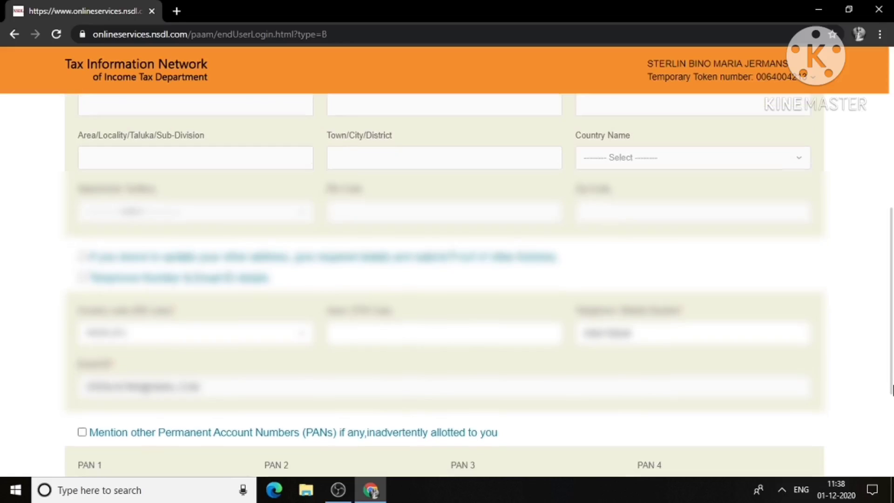
scroll(891, 389, down, 4)
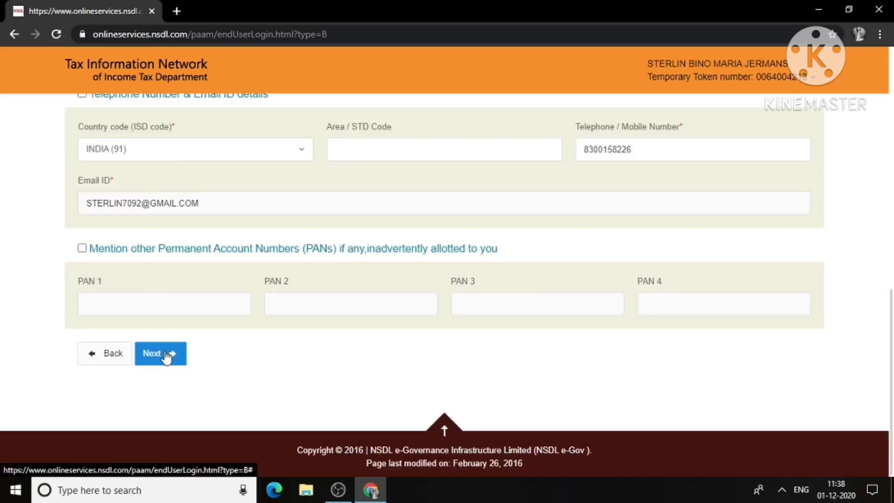
click(163, 355)
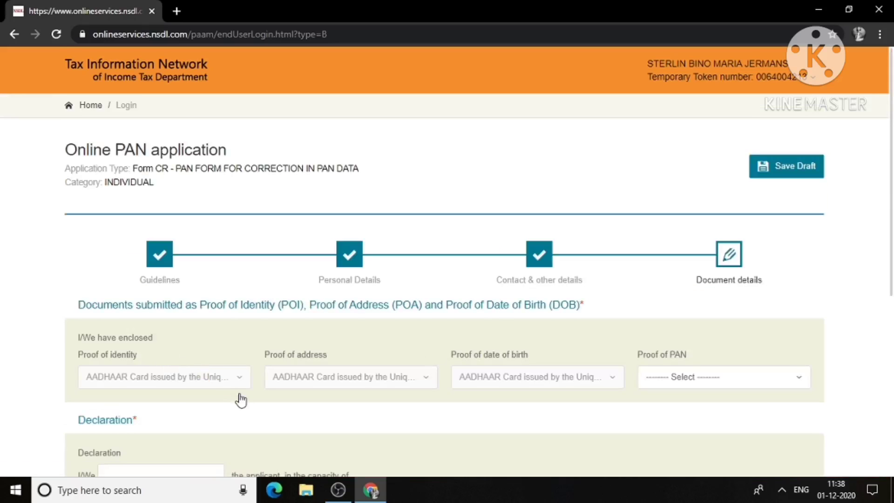
Step: Choose Copy of Pan Card as the Proof of PAN document, dismissing the save-details reminder
scroll(892, 291, down, 1)
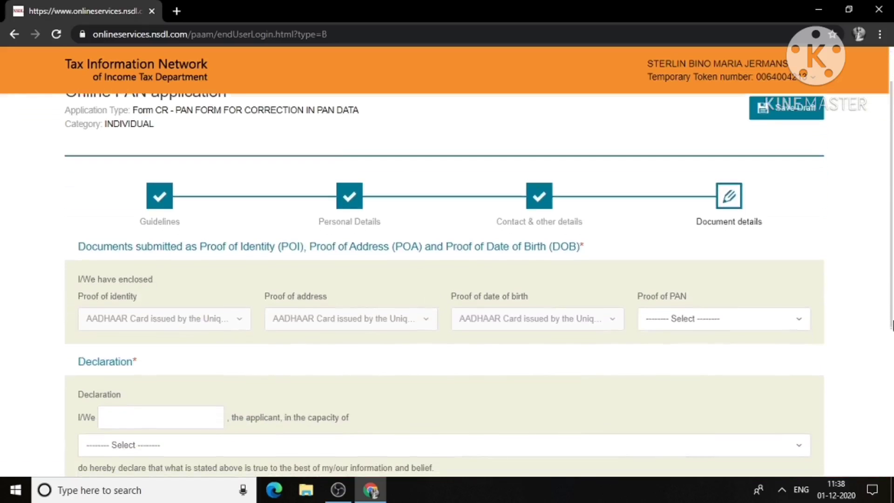
click(658, 319)
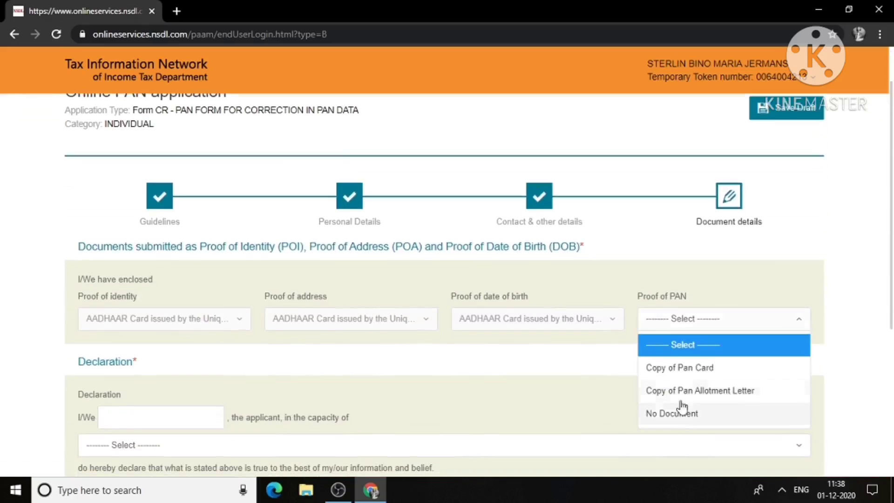
click(676, 357)
click(681, 323)
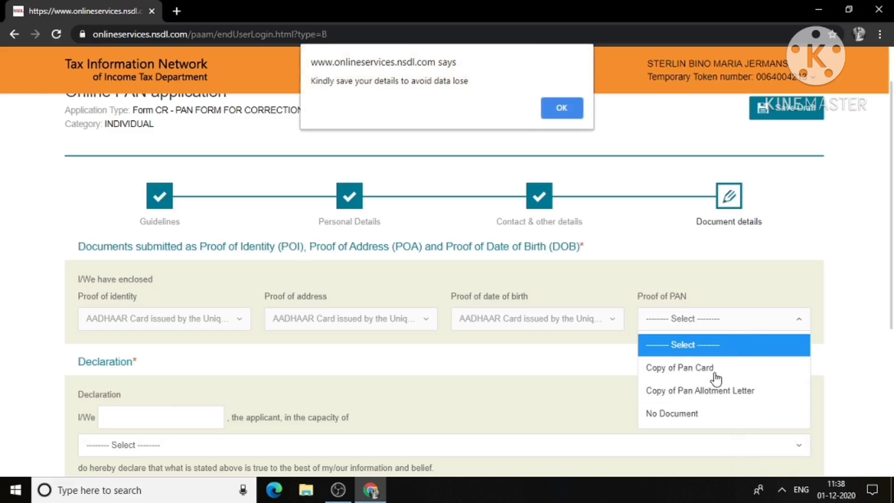
click(559, 106)
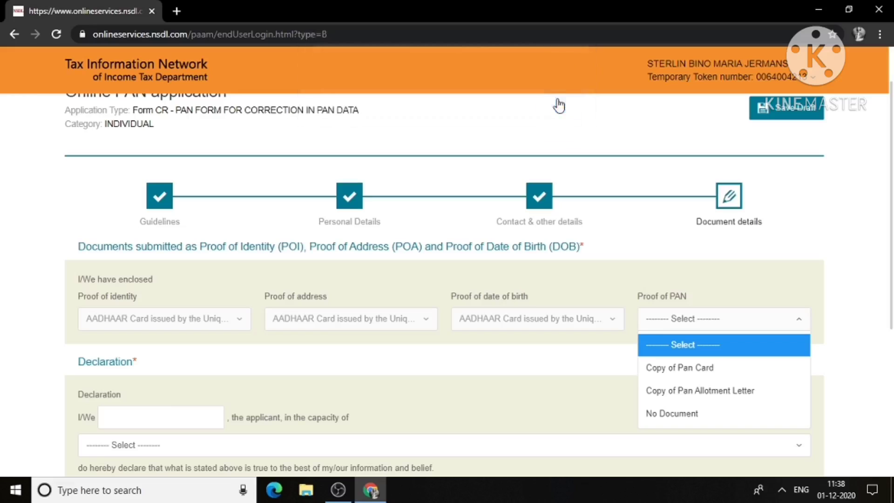
click(729, 397)
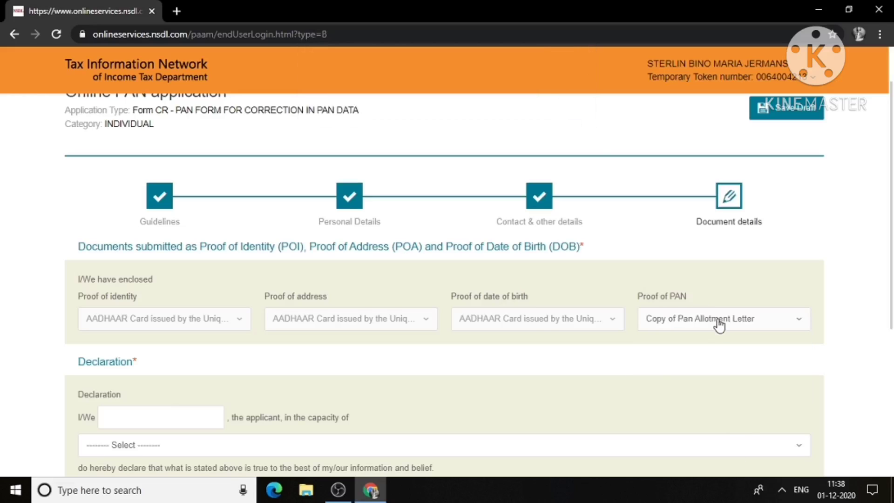
click(719, 325)
click(717, 369)
drag(891, 282, 891, 365)
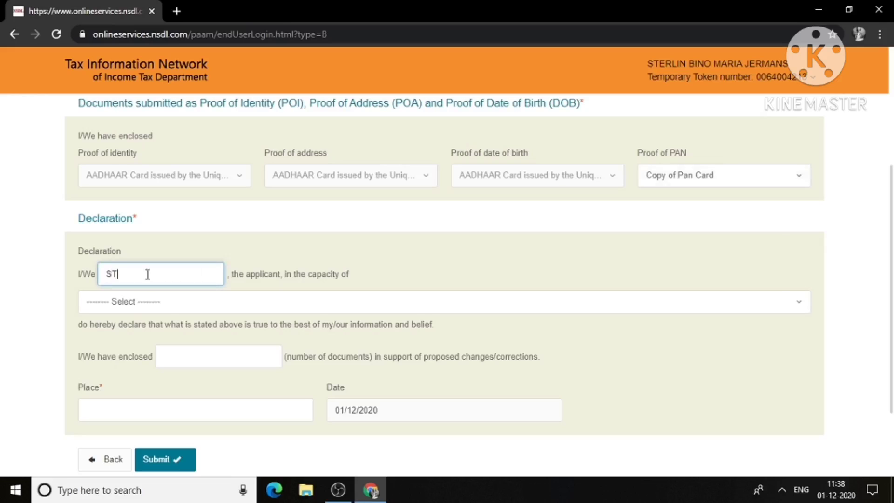
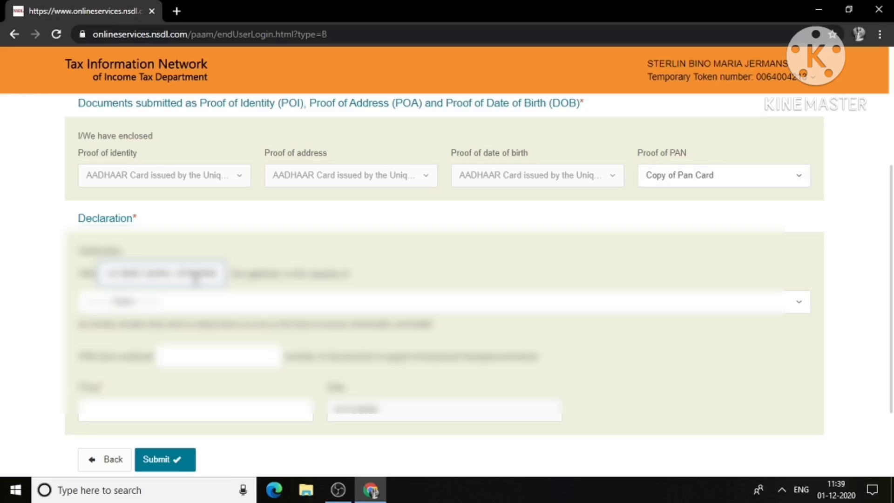
Step: Enter the declarant's full name and select Himself/Herself as the capacity
click(210, 298)
click(206, 349)
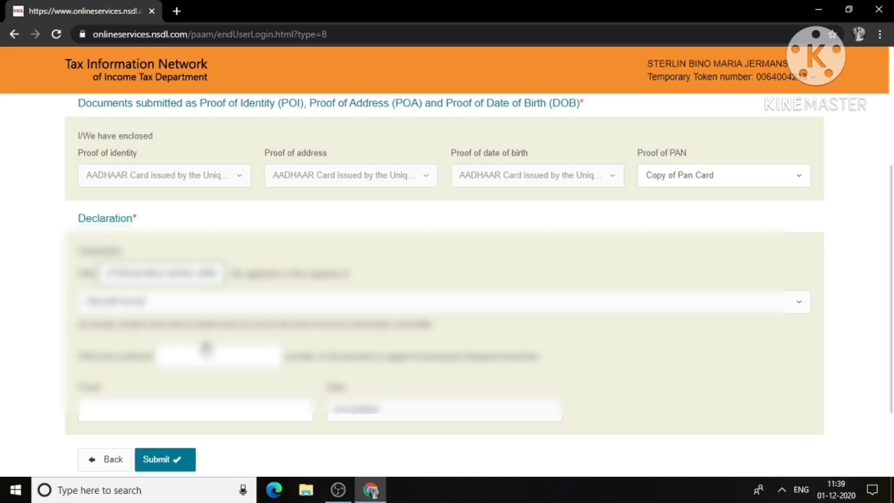
Step: Enter 1 document enclosed and the place of declaration, then submit the form
click(241, 350)
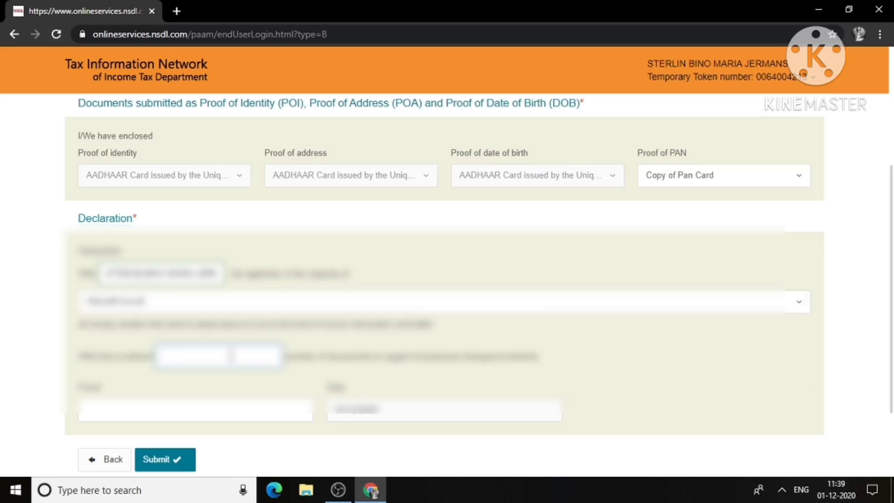
drag(892, 310, 892, 231)
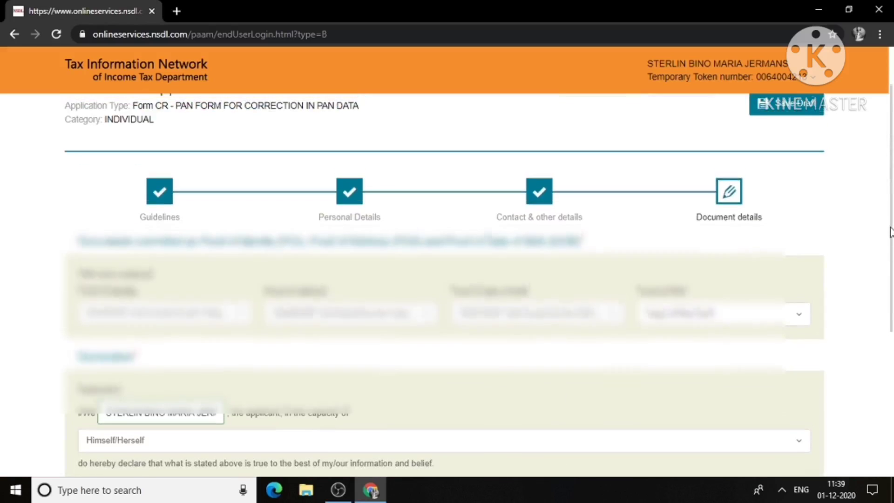
drag(890, 232, 892, 378)
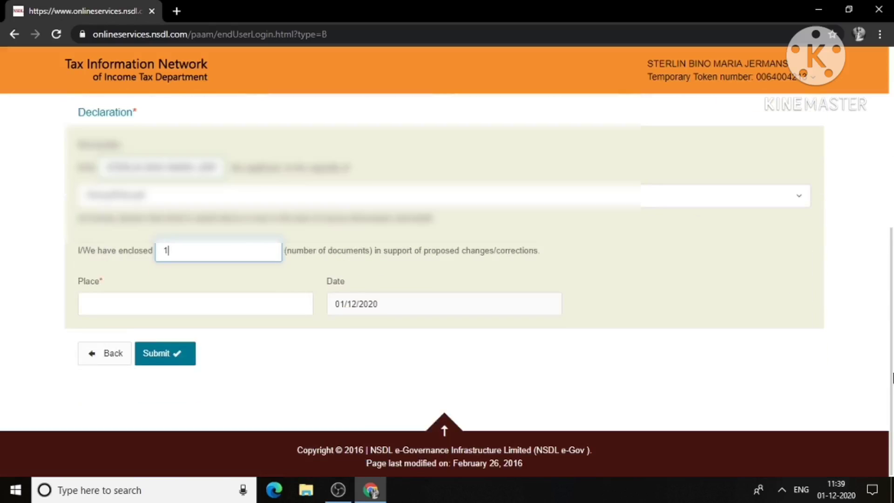
click(166, 308)
text(NAGERCOIL)
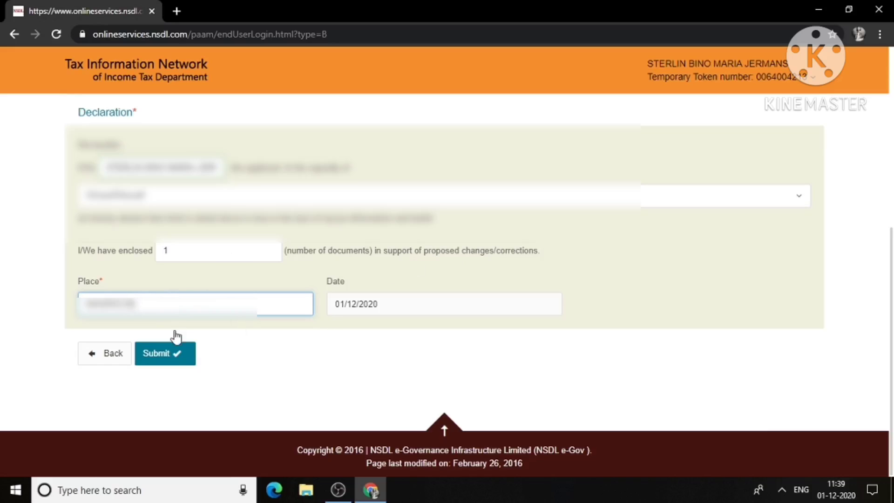
click(182, 354)
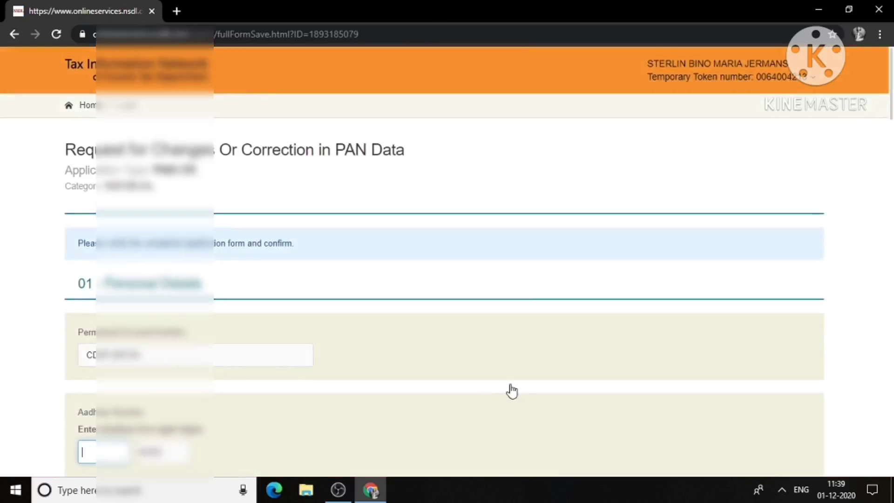
drag(891, 79, 892, 123)
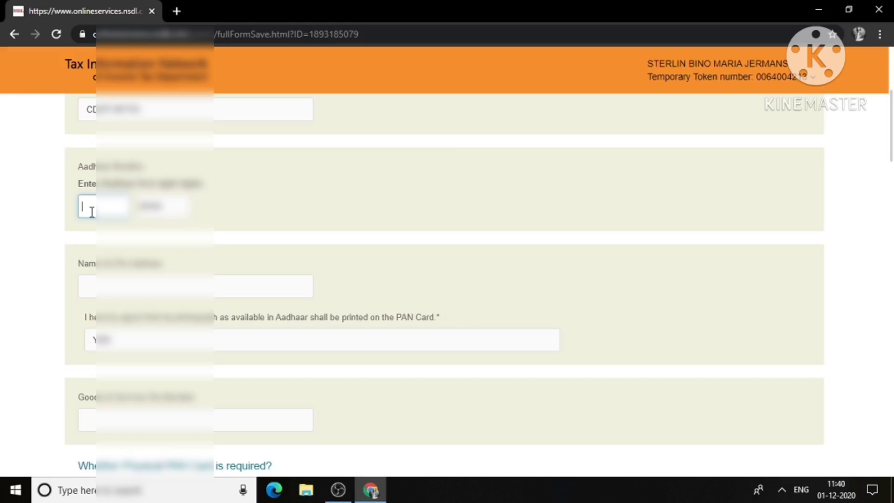
text(921???)
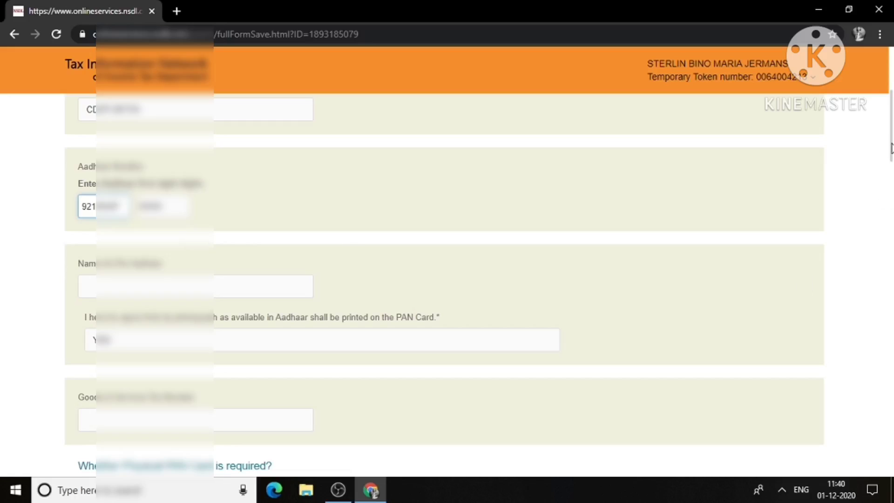
scroll(890, 149, down, 3)
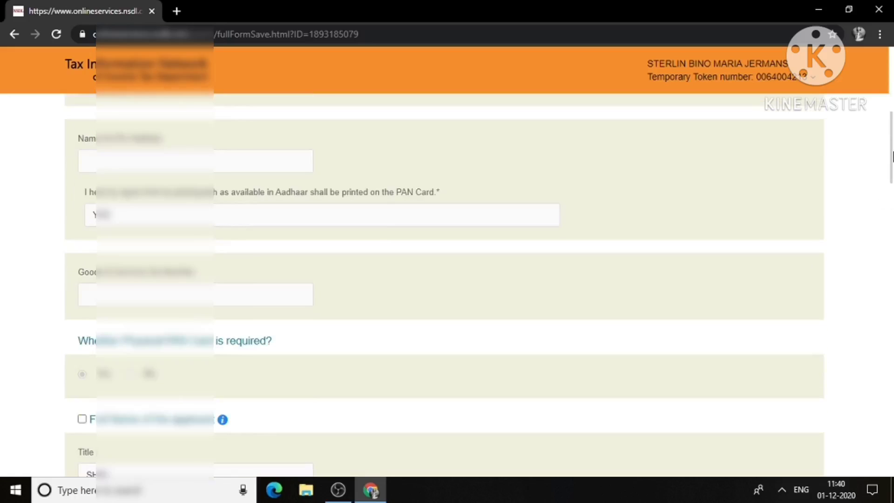
Step: Review the name-as-per-Aadhaar and tax registration number fields
click(90, 162)
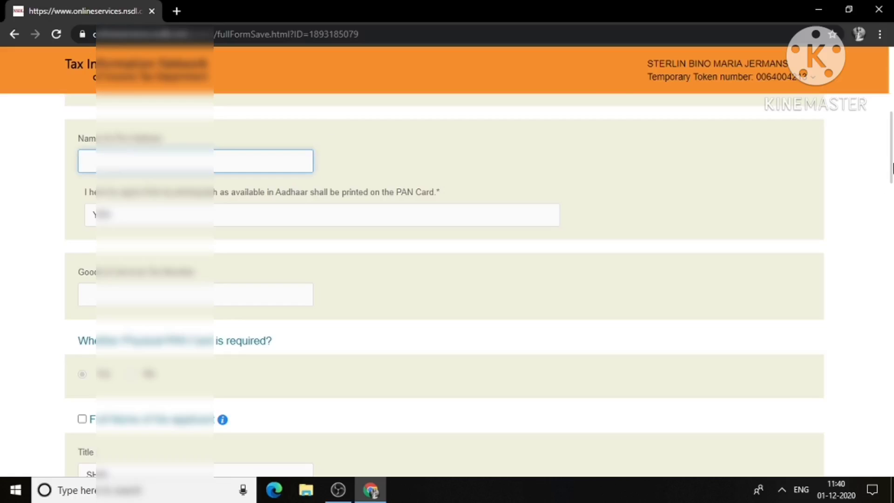
scroll(891, 200, down, 4)
mouse_move(891, 199)
mouse_down()
mouse_move(888, 116)
mouse_move(890, 193)
mouse_up()
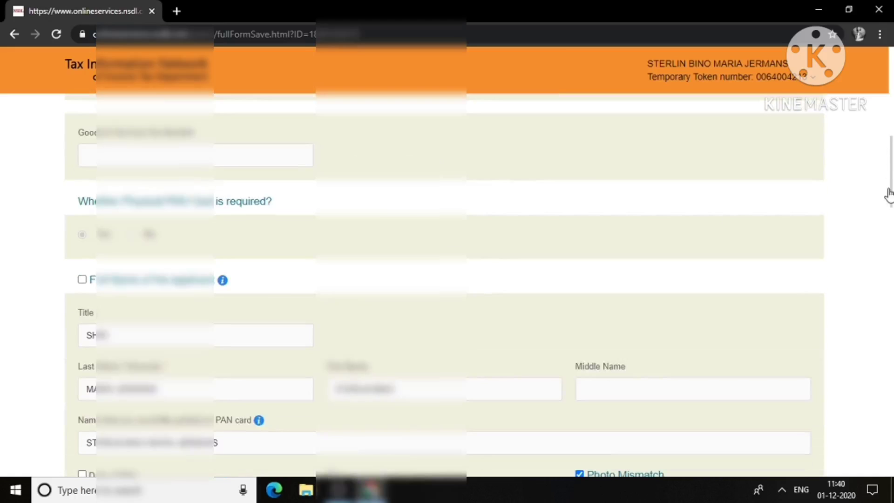
click(189, 161)
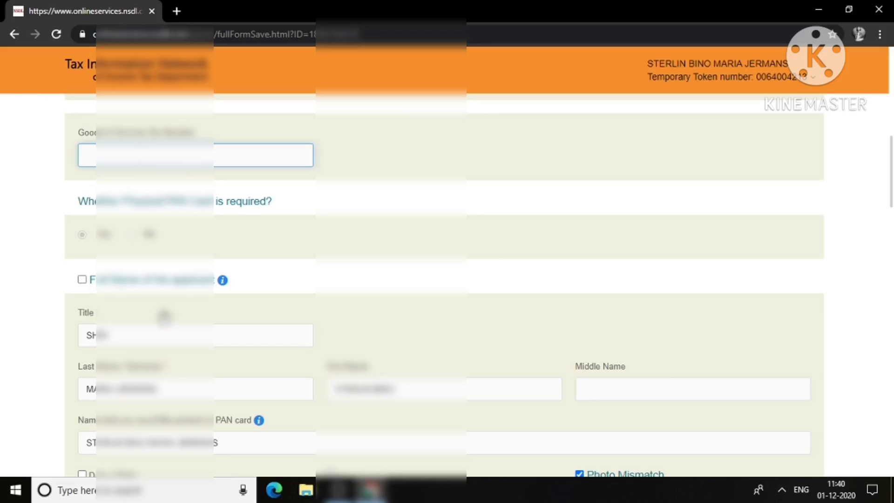
scroll(891, 208, down, 5)
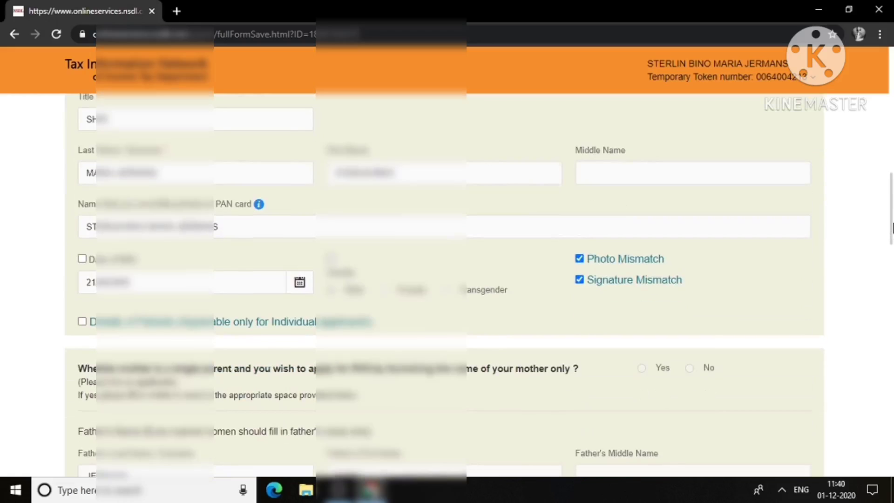
scroll(892, 227, up, 1)
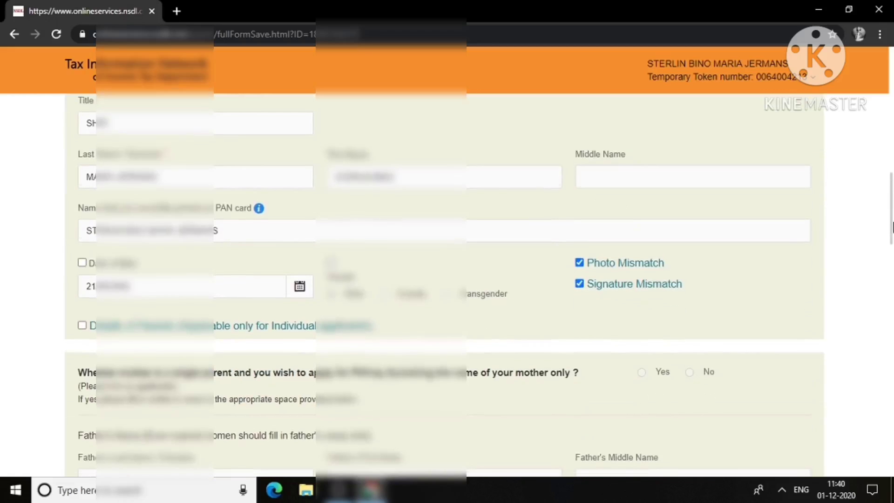
scroll(891, 226, down, 1)
Step: Switch the gender from Male to Female and confirm Proof of PAN reads Copy of Pan Card
click(331, 279)
click(384, 279)
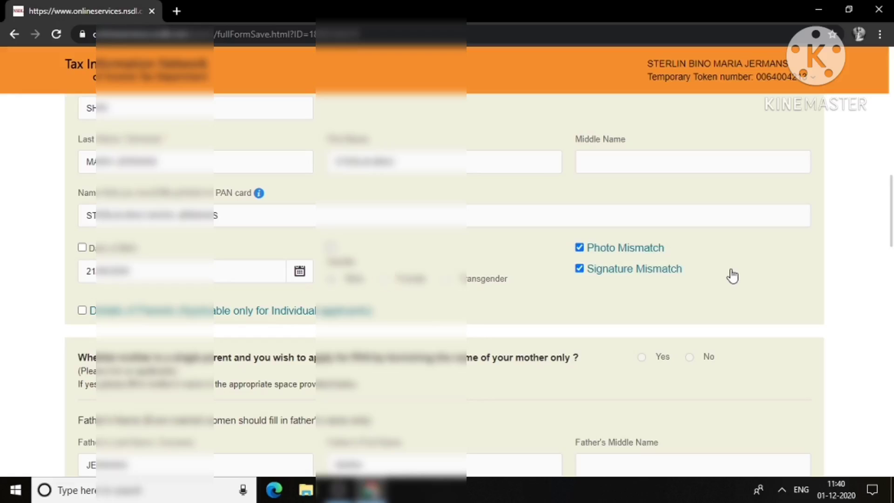
drag(892, 200, 891, 261)
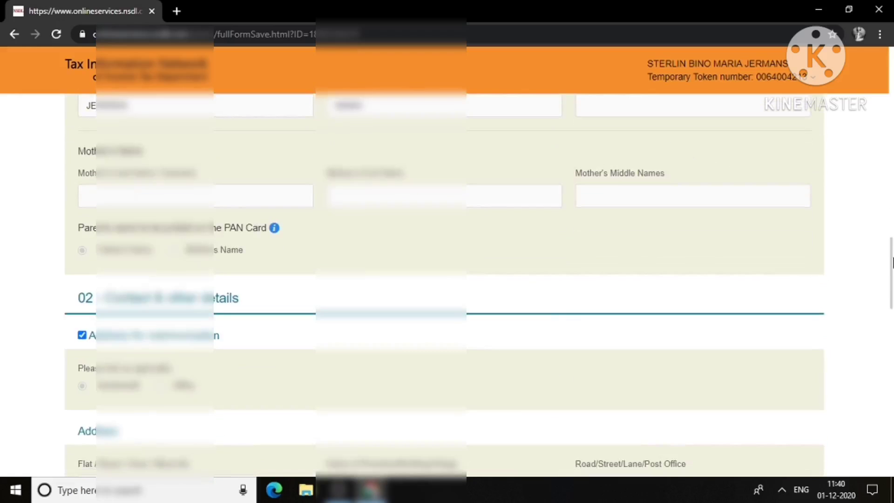
drag(892, 262, 891, 359)
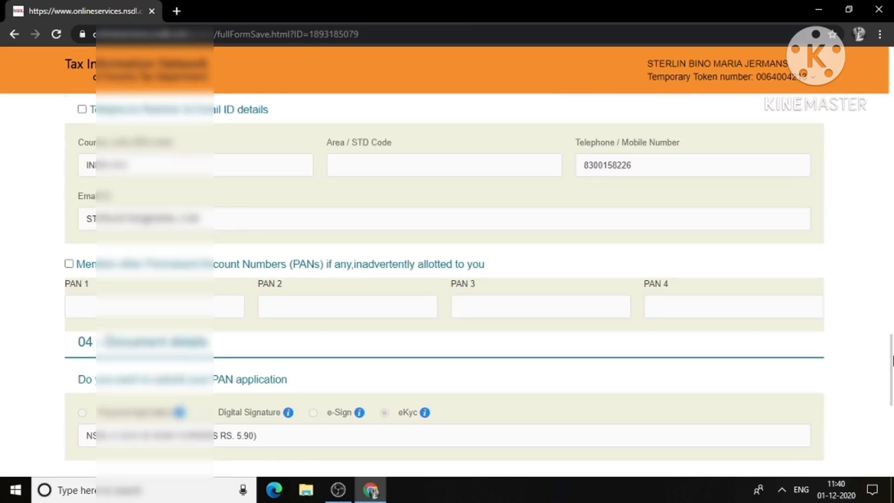
drag(892, 359, 892, 389)
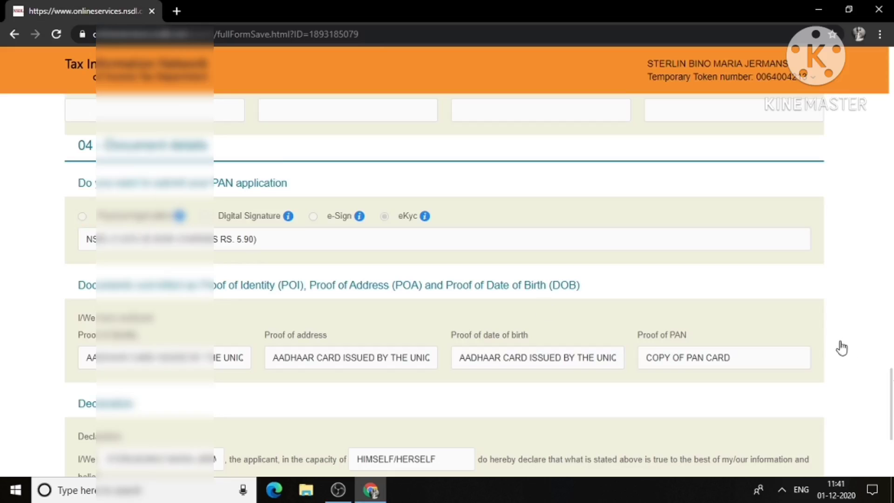
drag(891, 381, 891, 393)
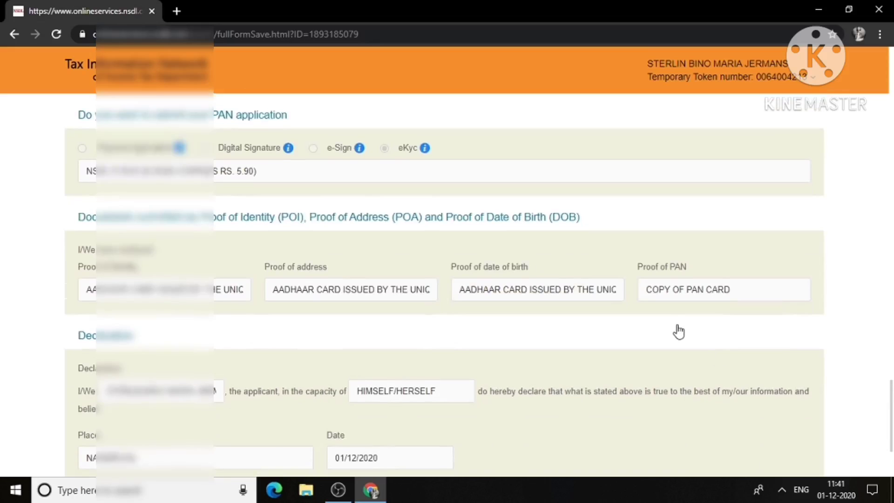
click(728, 289)
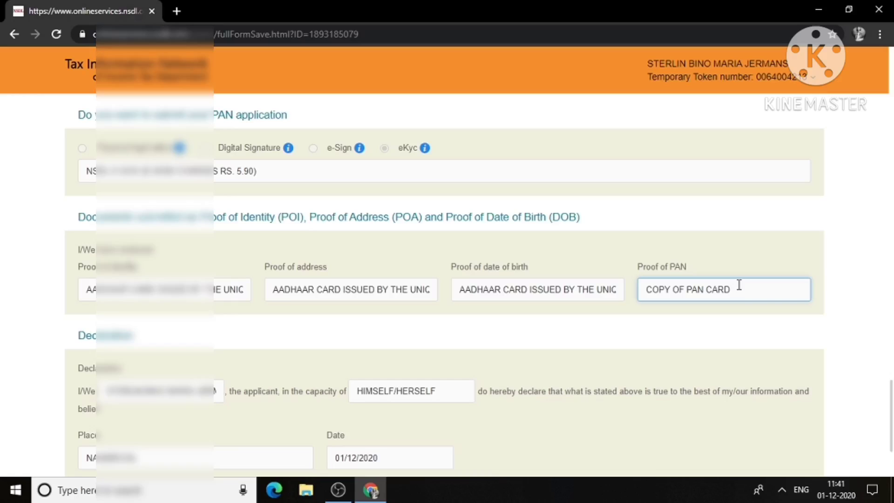
drag(891, 394, 891, 416)
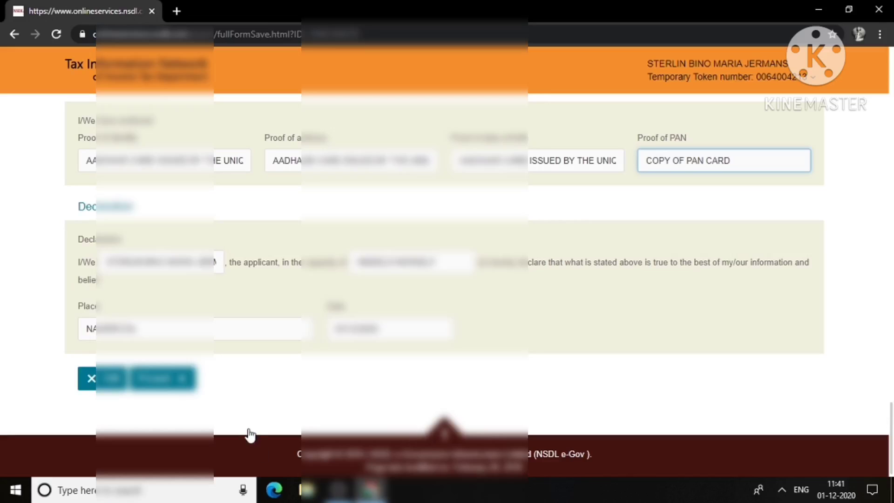
Step: Submit the verified Form CR to open the Demand Draft, PAYTM and Bill Desk payment options
click(186, 376)
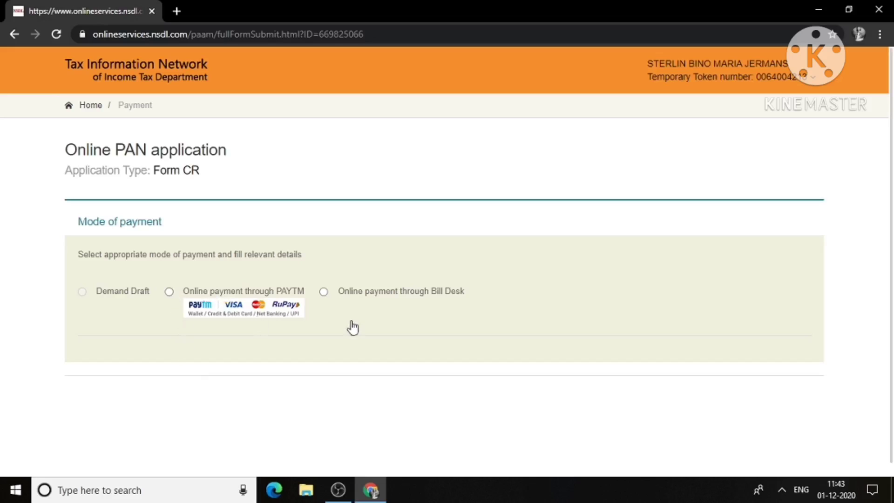
Step: Select Online payment through PAYTM, agree to the terms of service, and proceed to payment
click(169, 292)
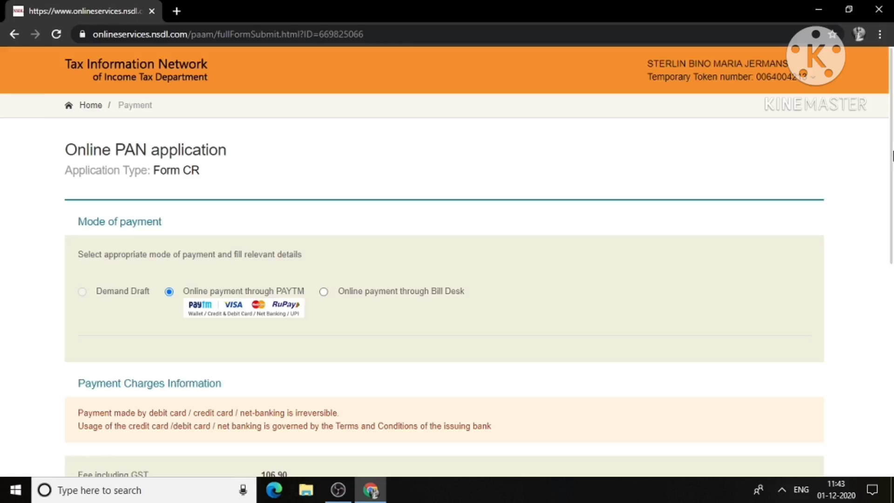
drag(891, 146, 892, 315)
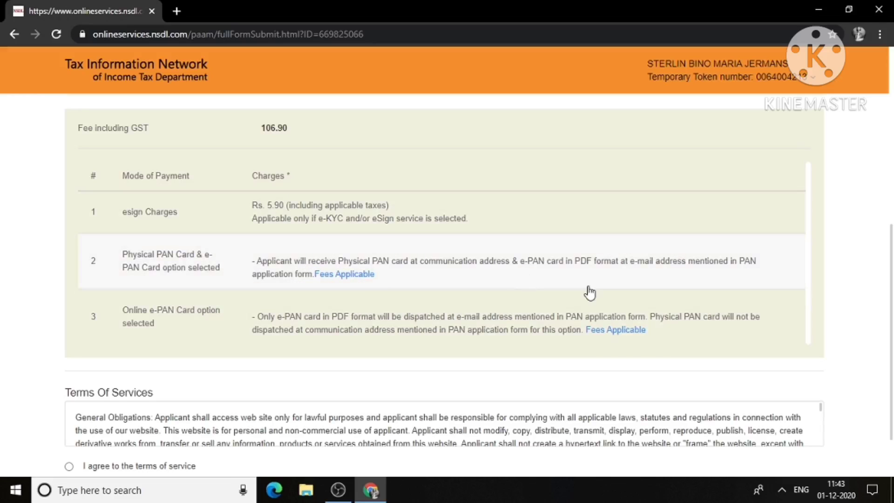
scroll(892, 275, down, 2)
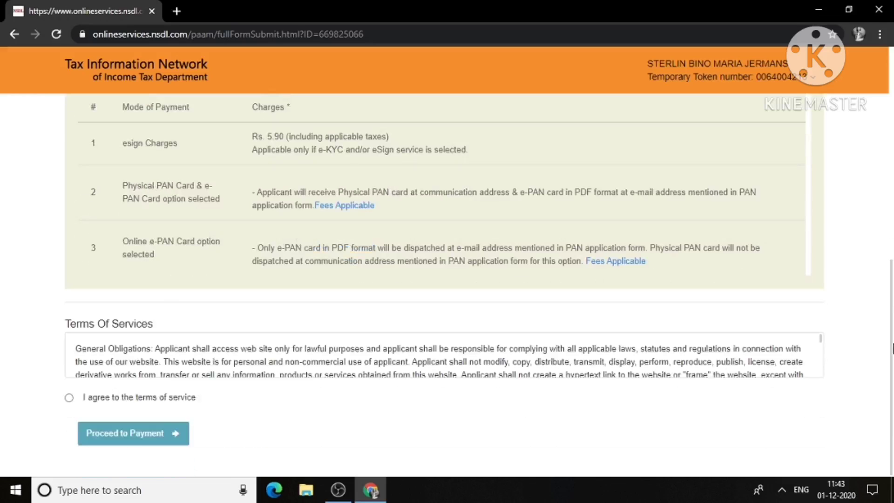
click(70, 398)
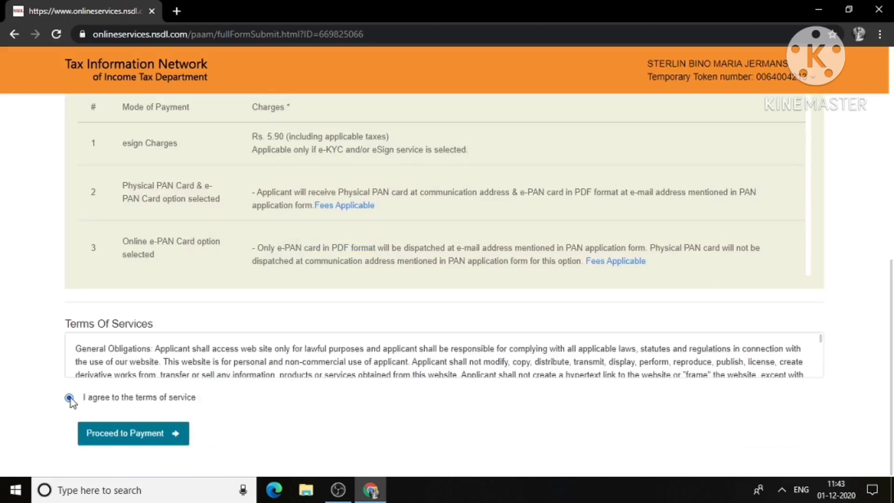
click(139, 439)
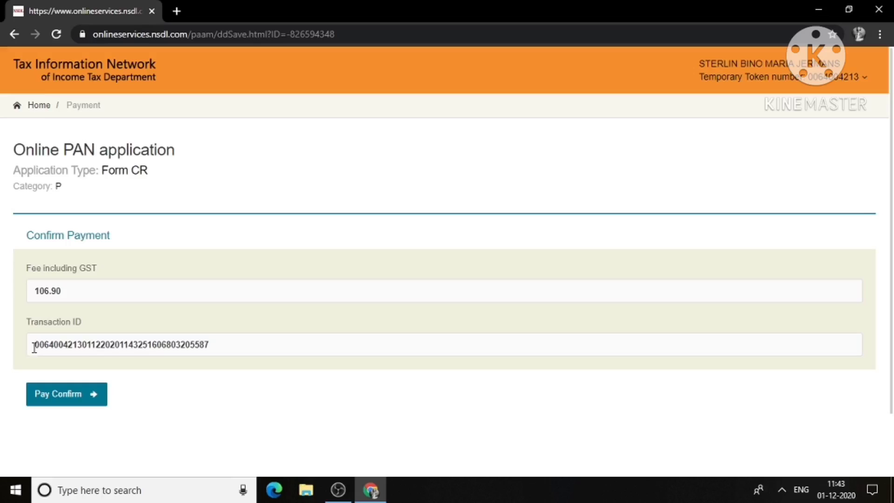
Step: Copy the transaction ID and confirm the 106.90 fee payment
drag(32, 345, 246, 348)
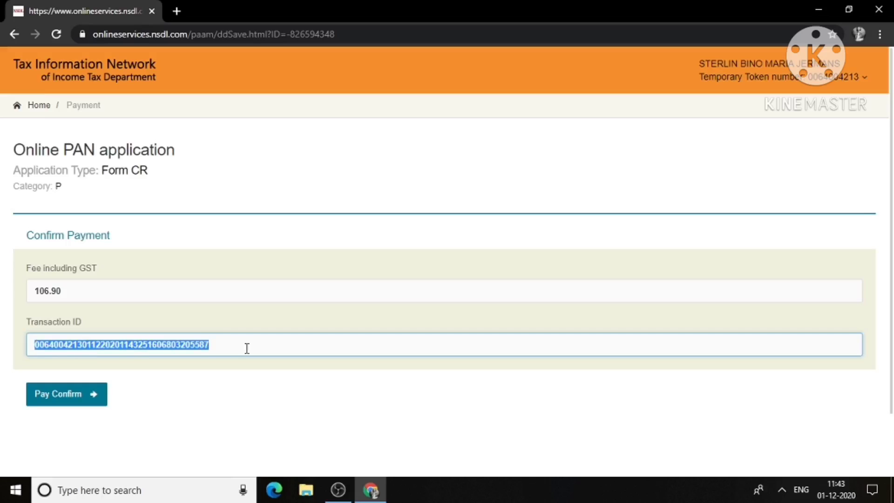
right_click(246, 348)
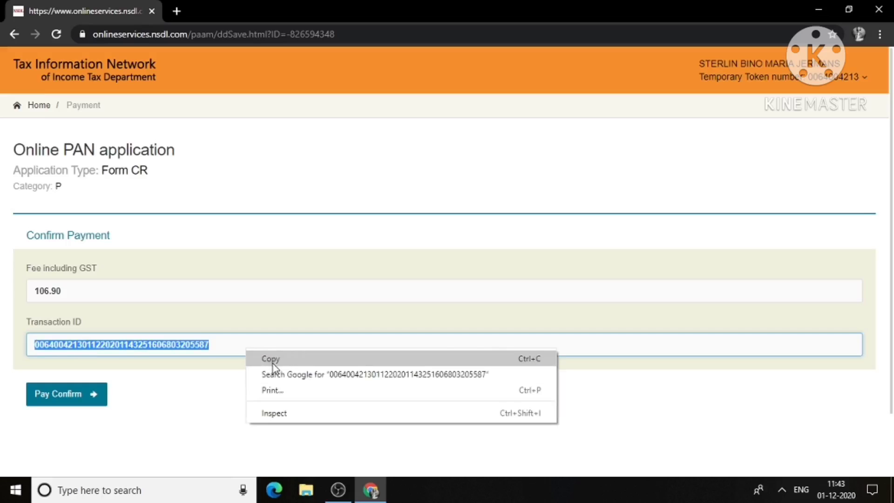
click(274, 366)
click(250, 342)
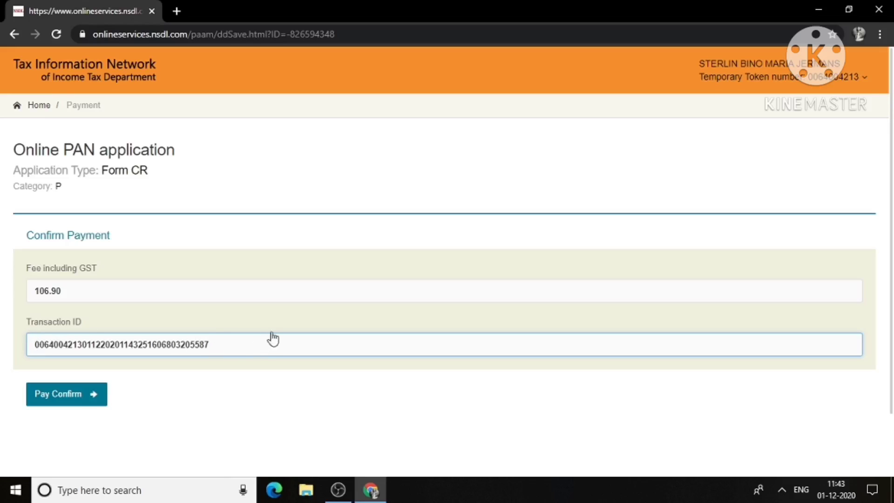
click(102, 394)
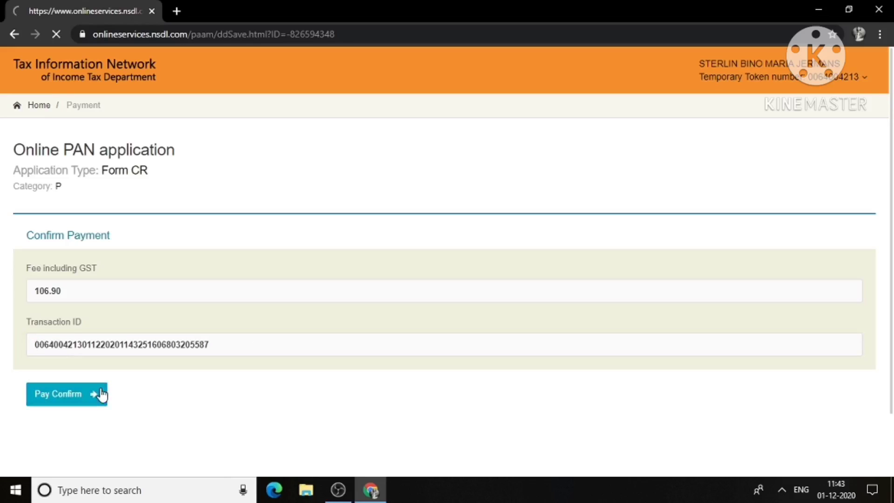